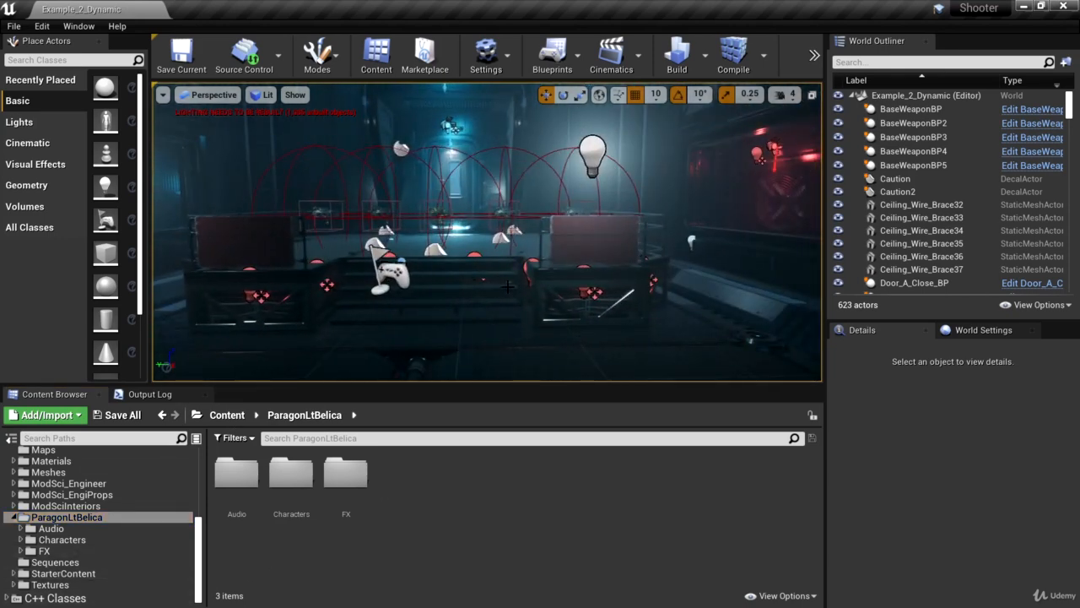
Switch to the Epic Games Launcher, search the Marketplace for "animation starter pack" and open the Animation Starter Pack page
key(alt+Tab)
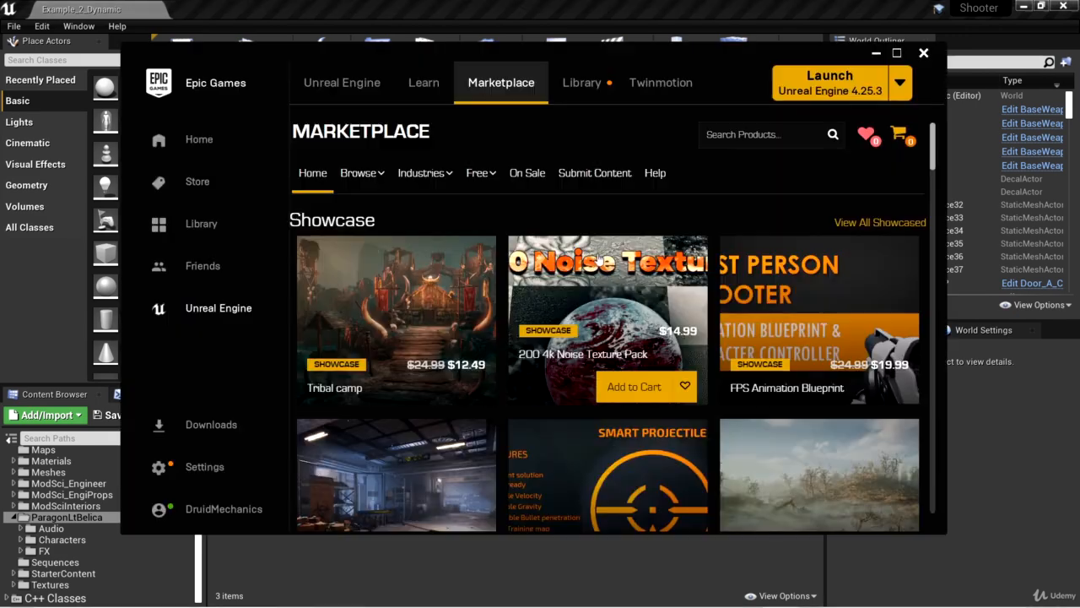
drag(595, 52, 585, 47)
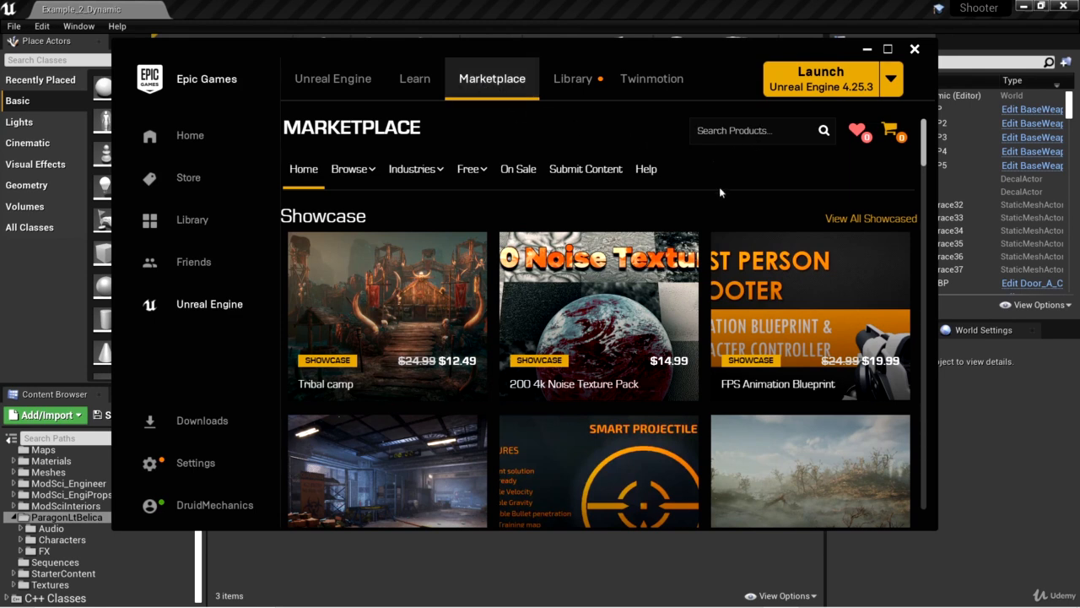
text(animation )
text(starter pack)
key(Return)
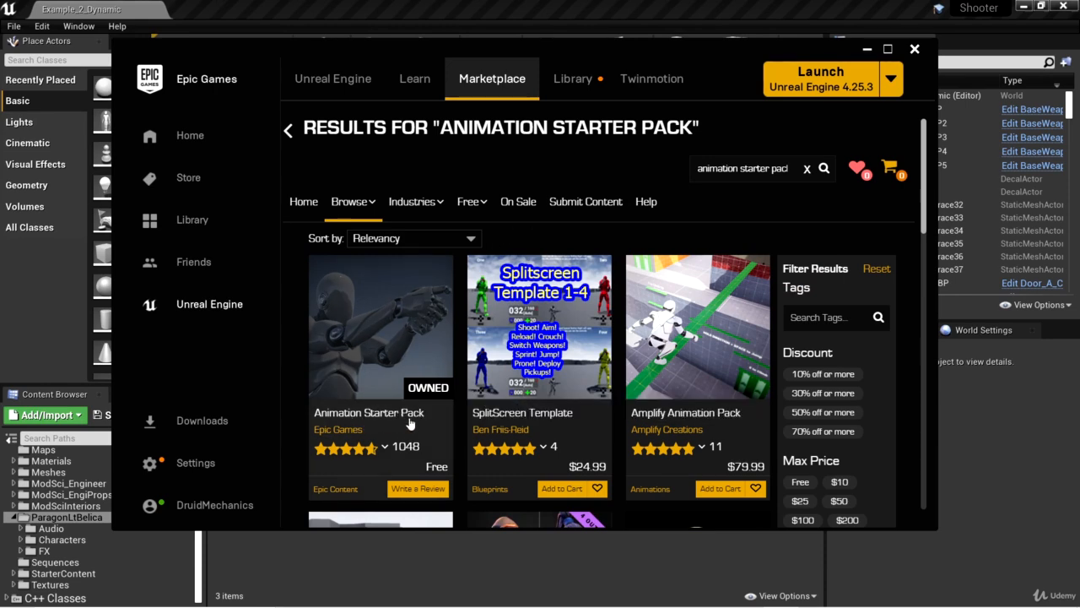
click(368, 340)
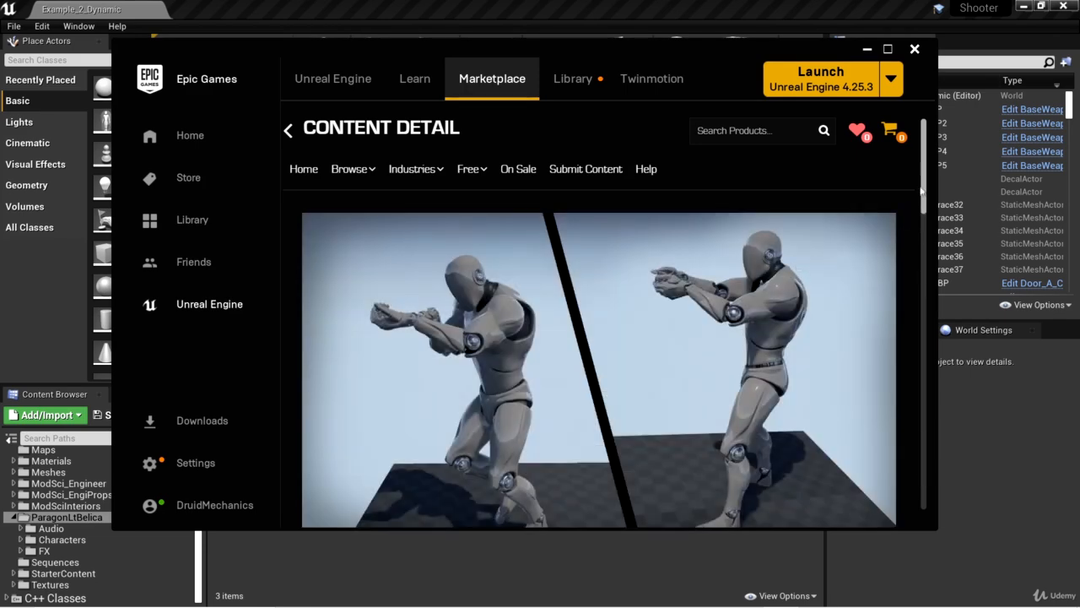
Add the Animation Starter Pack to the Shooter project that has the dark blue sci-fi level thumbnail
drag(924, 196, 935, 266)
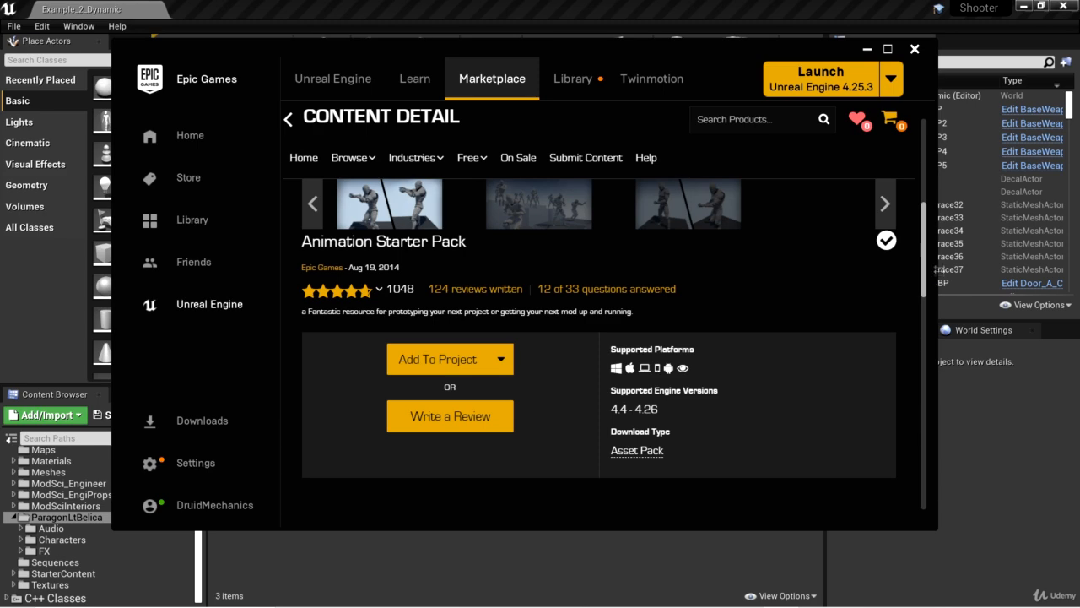
scroll(754, 316, up, 2)
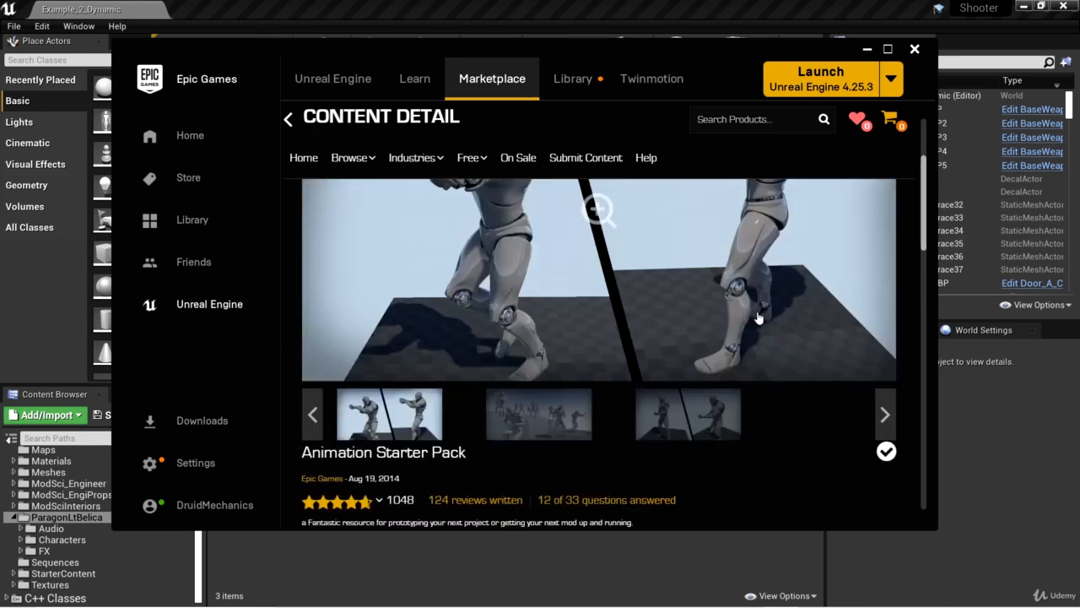
scroll(737, 322, down, 2)
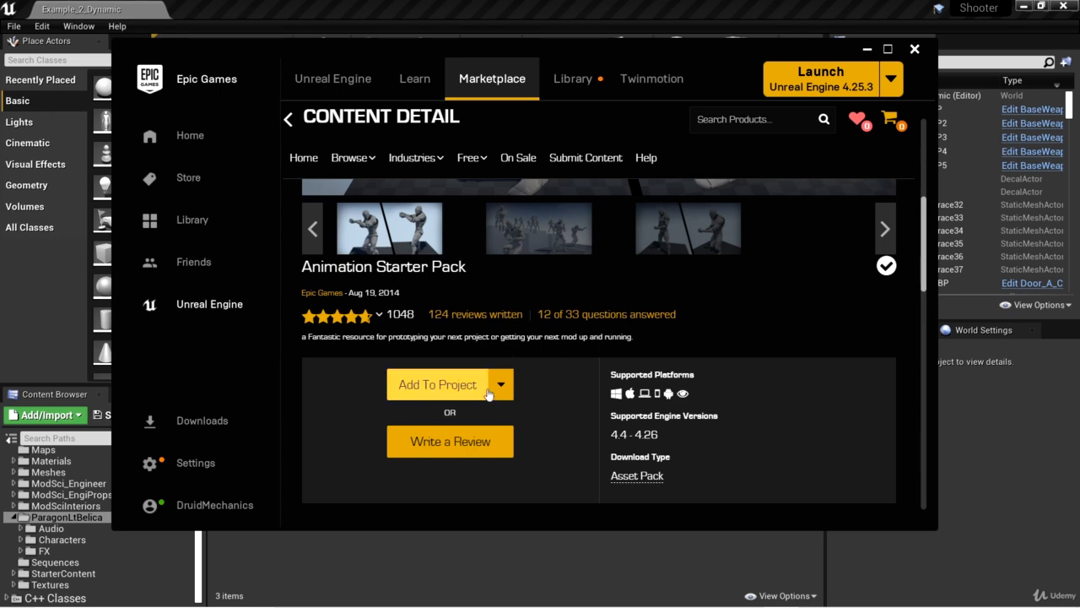
scroll(599, 371, up, 2)
scroll(599, 372, down, 3)
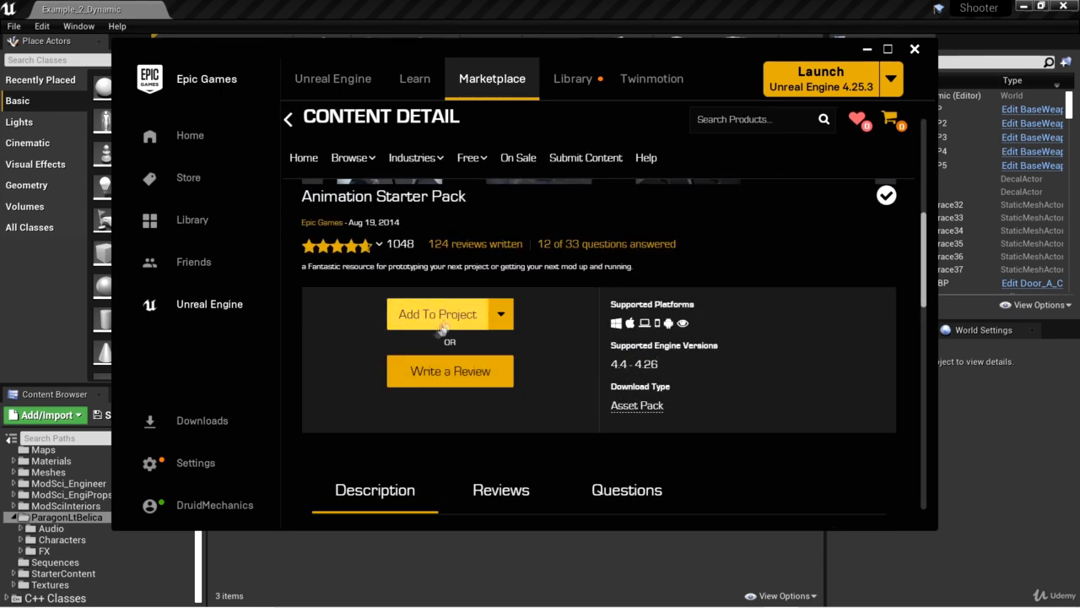
click(425, 314)
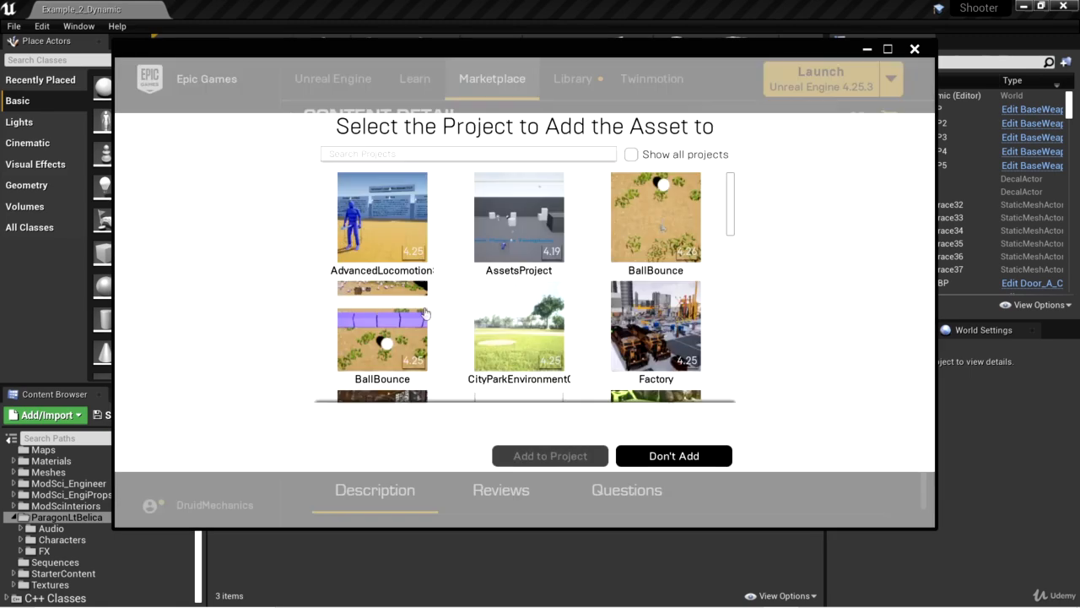
drag(733, 208, 730, 348)
click(371, 276)
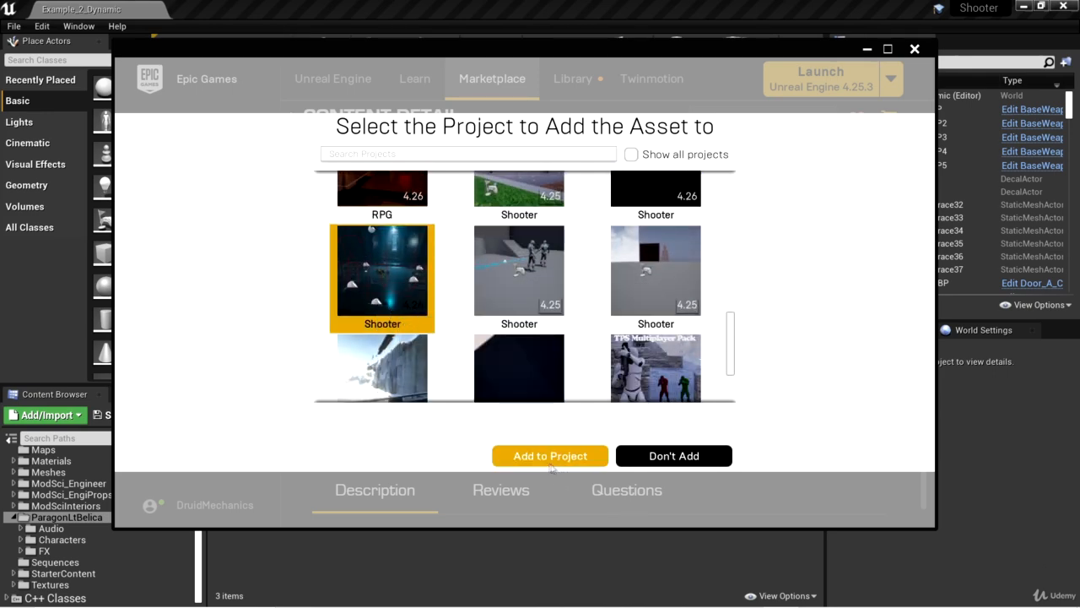
click(537, 459)
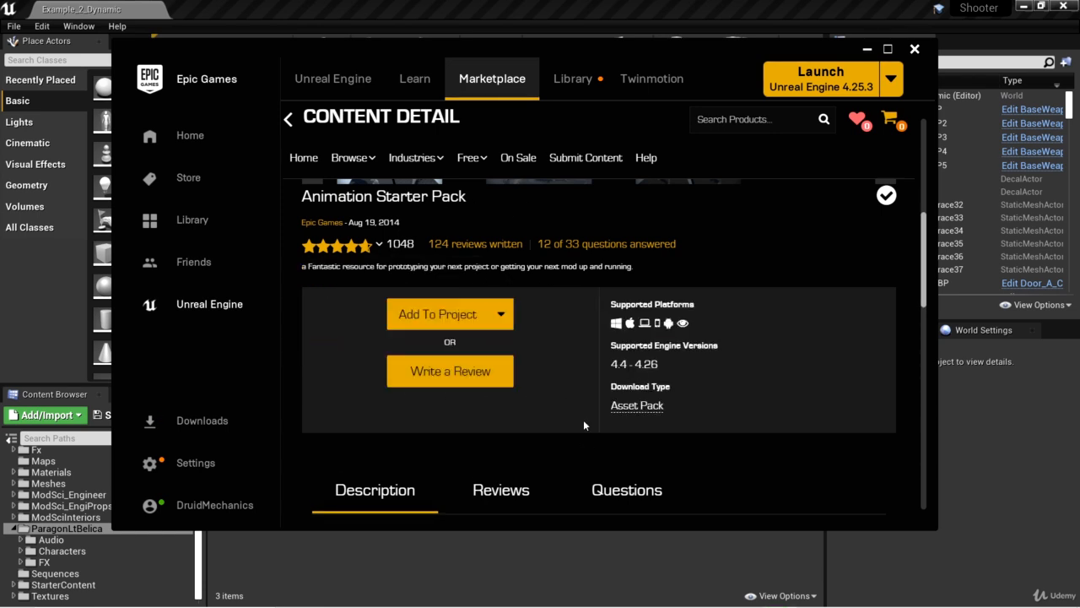
Return to the Unreal Editor, collapse the _Game folder and look through the animations in the AnimStarterPack folder
click(208, 580)
drag(199, 577, 203, 481)
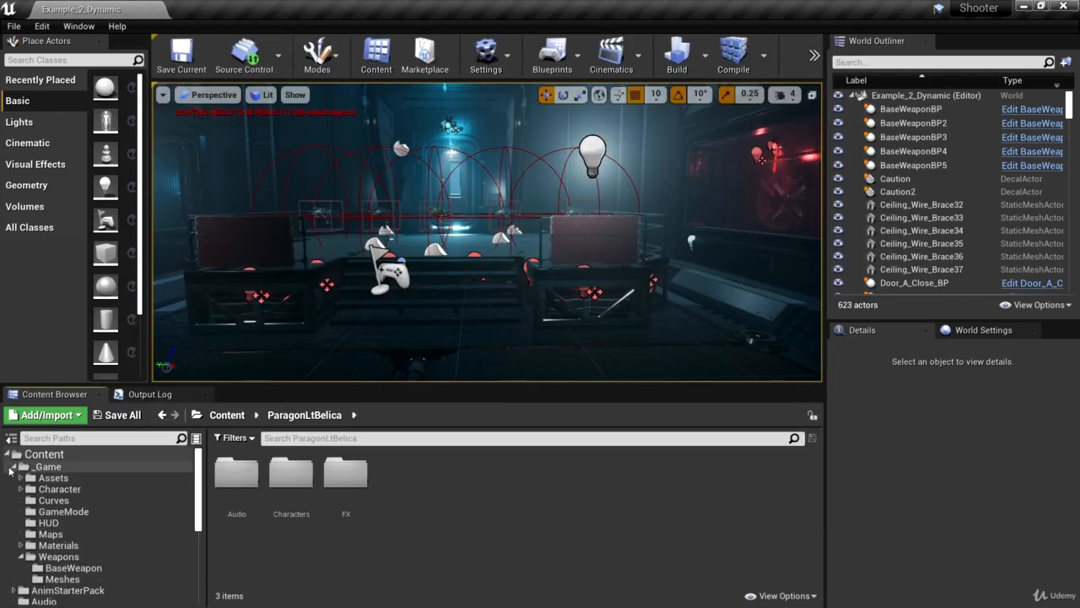
click(14, 467)
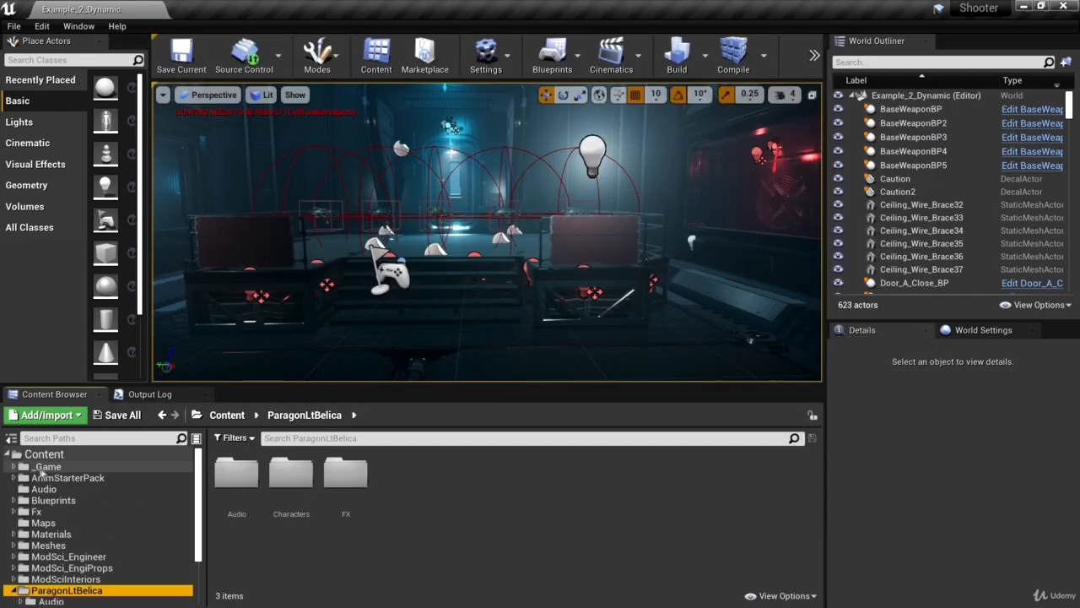
click(88, 477)
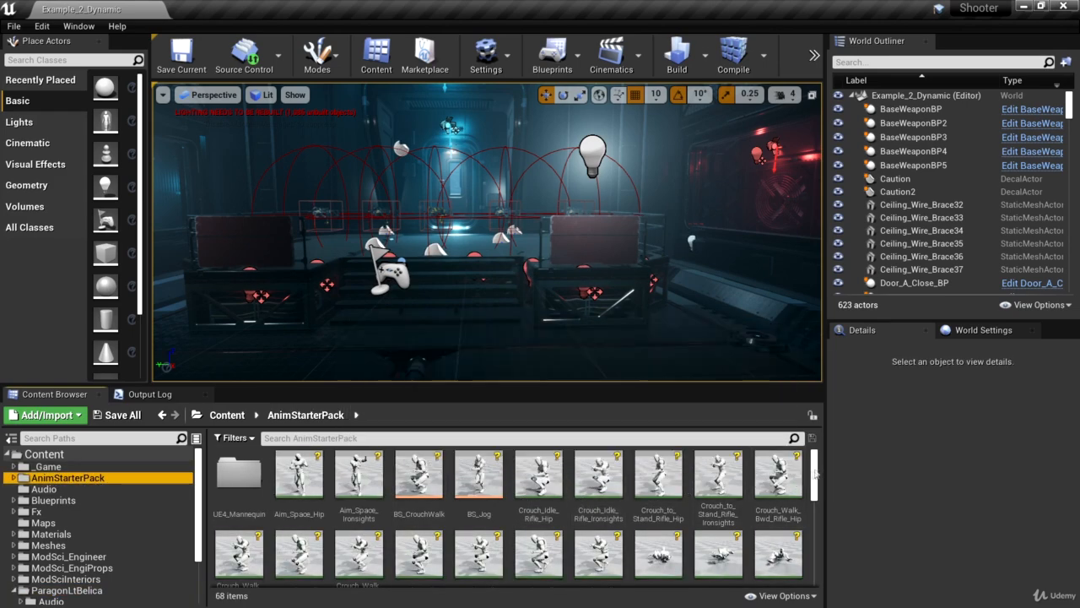
scroll(813, 469, down, 5)
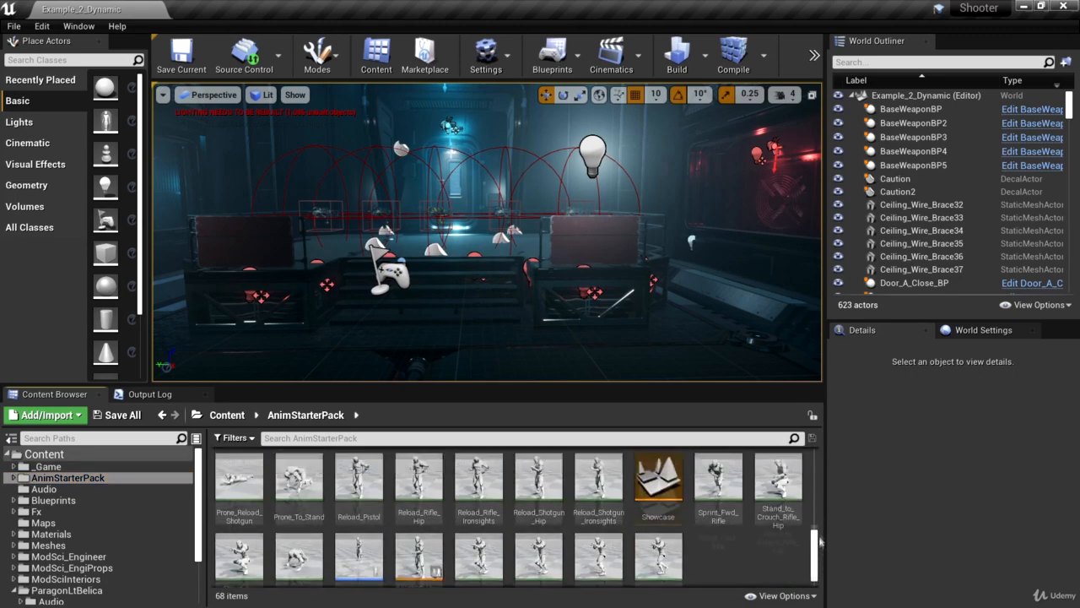
scroll(815, 467, up, 5)
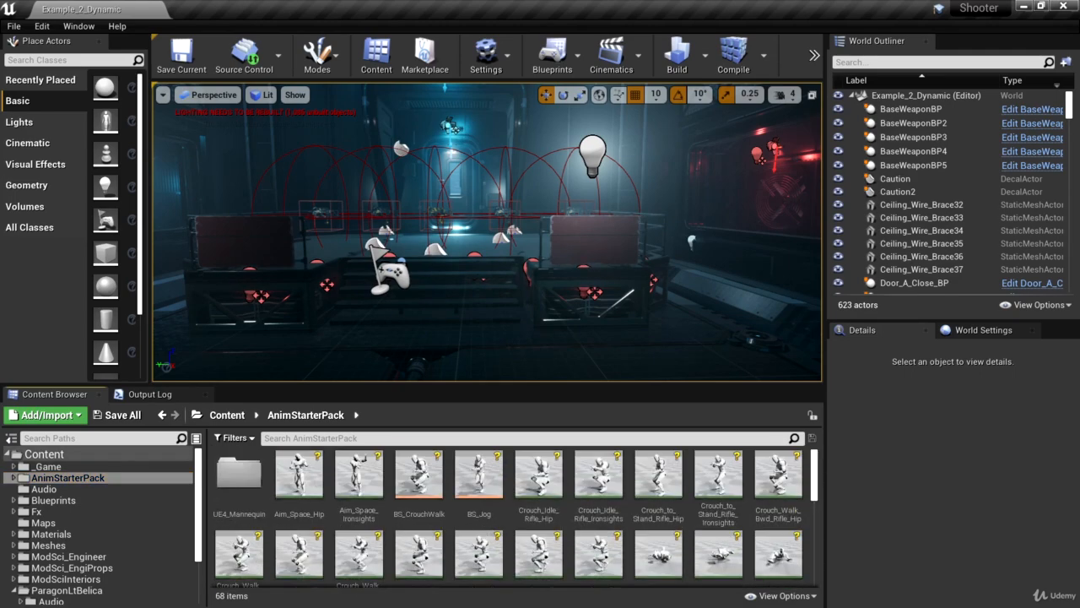
scroll(817, 492, down, 2)
scroll(816, 492, up, 2)
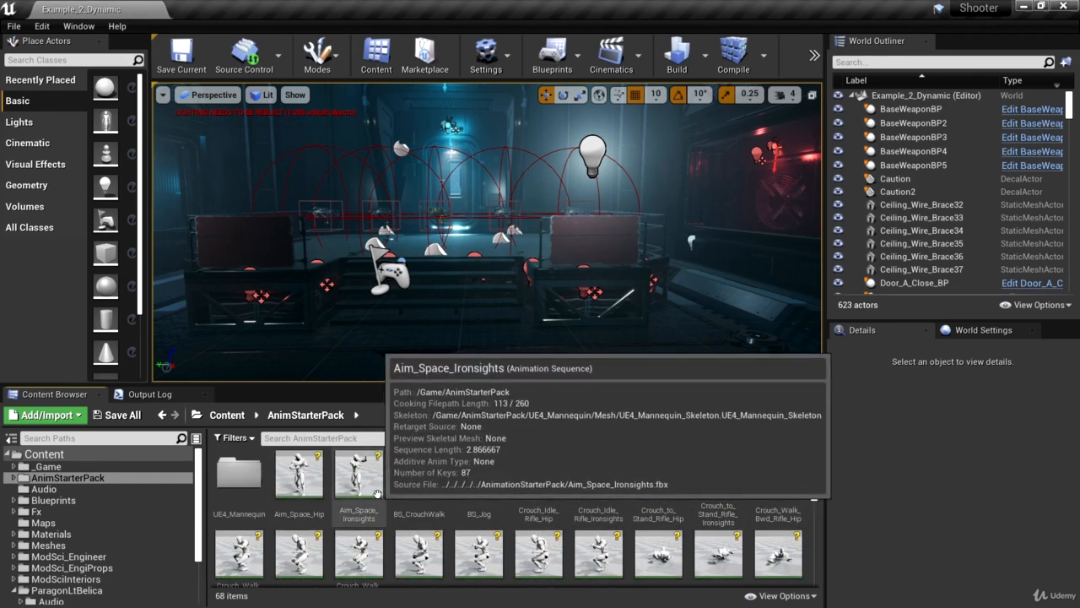
Open the Aim_Space_Hip animation, locate the skeleton it uses in the project content and open UE4_Mannequin_Skeleton
double_click(295, 476)
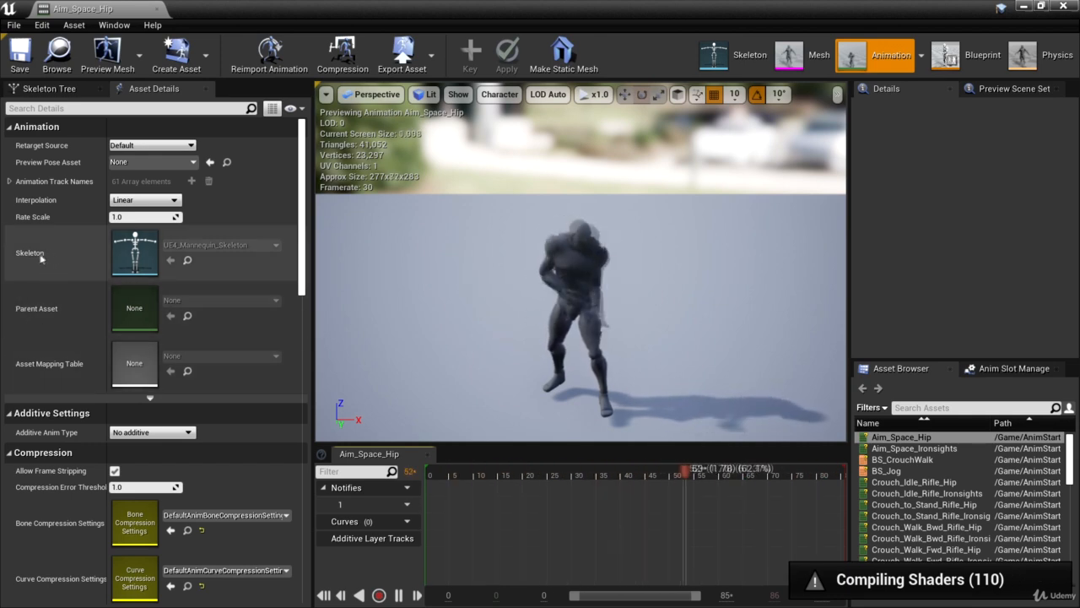
click(187, 261)
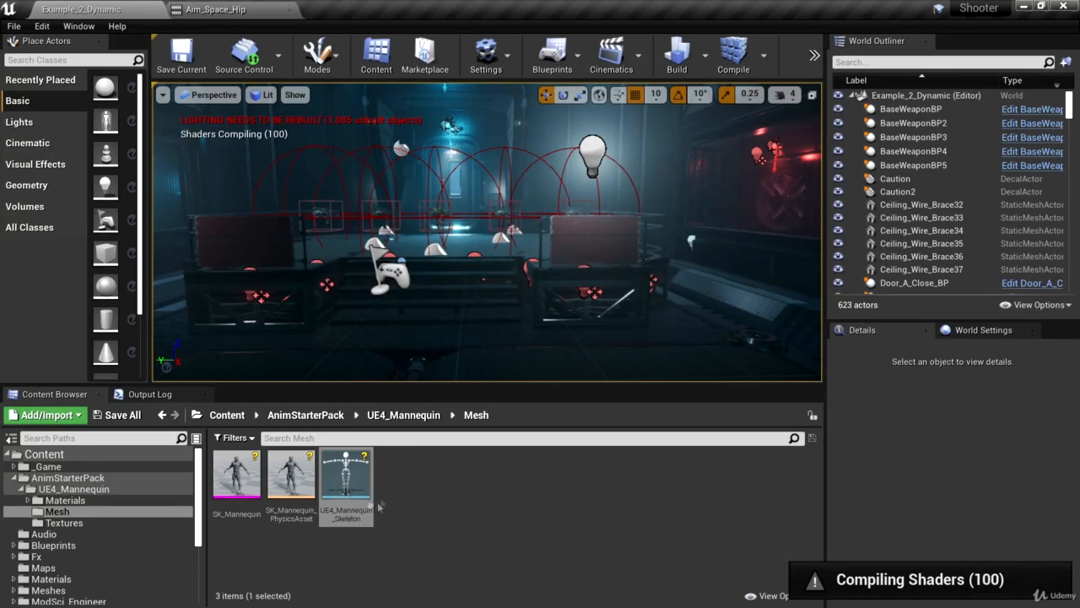
click(357, 477)
double_click(347, 496)
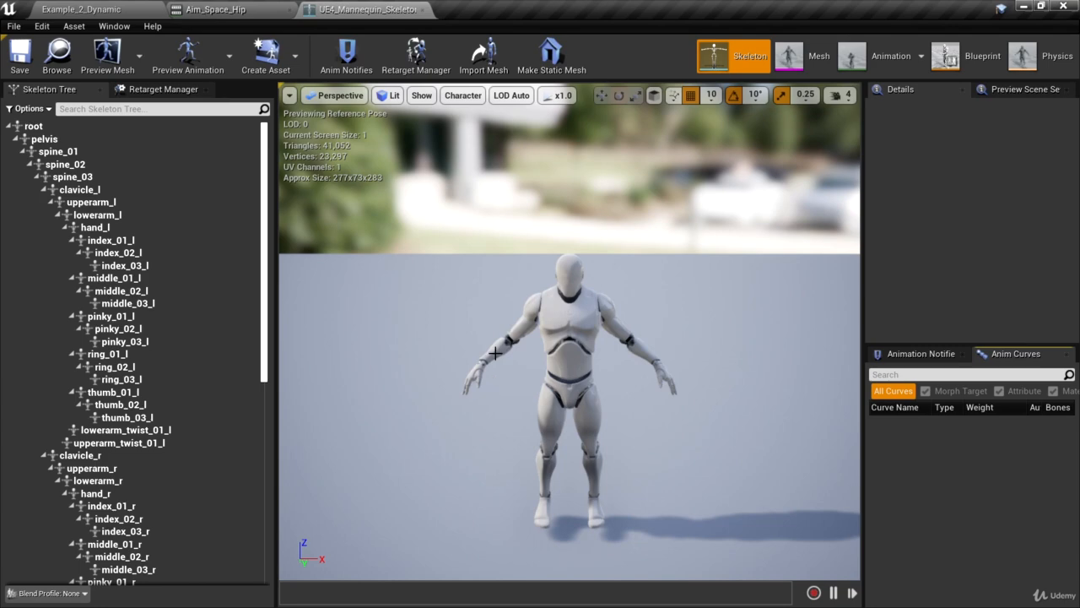
Go back to the Aim_Space_Hip animation, pause its preview and return to the mannequin skeleton
click(219, 10)
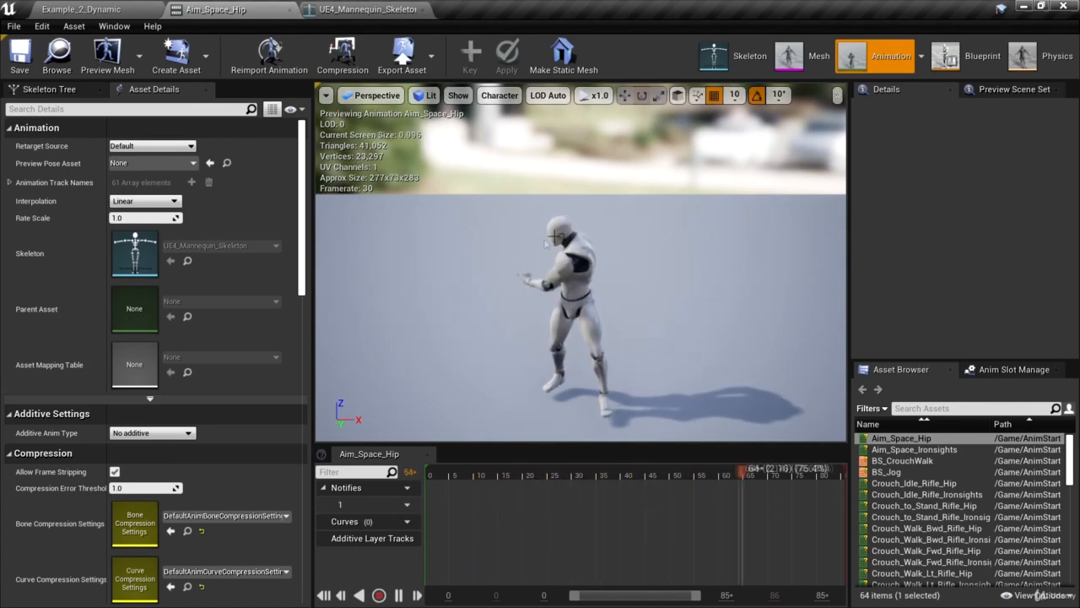
key(space)
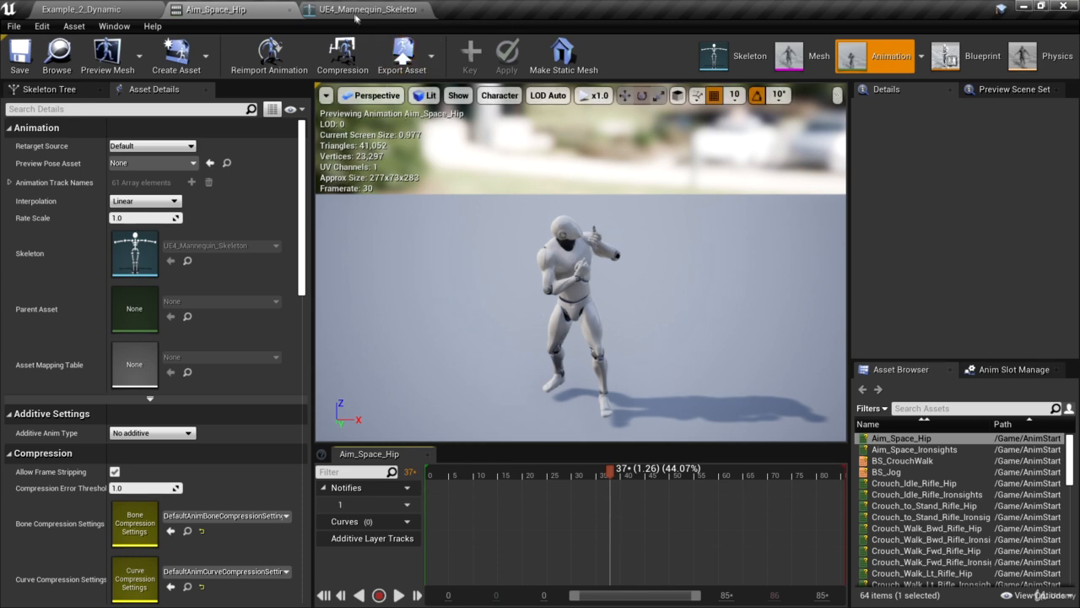
click(407, 11)
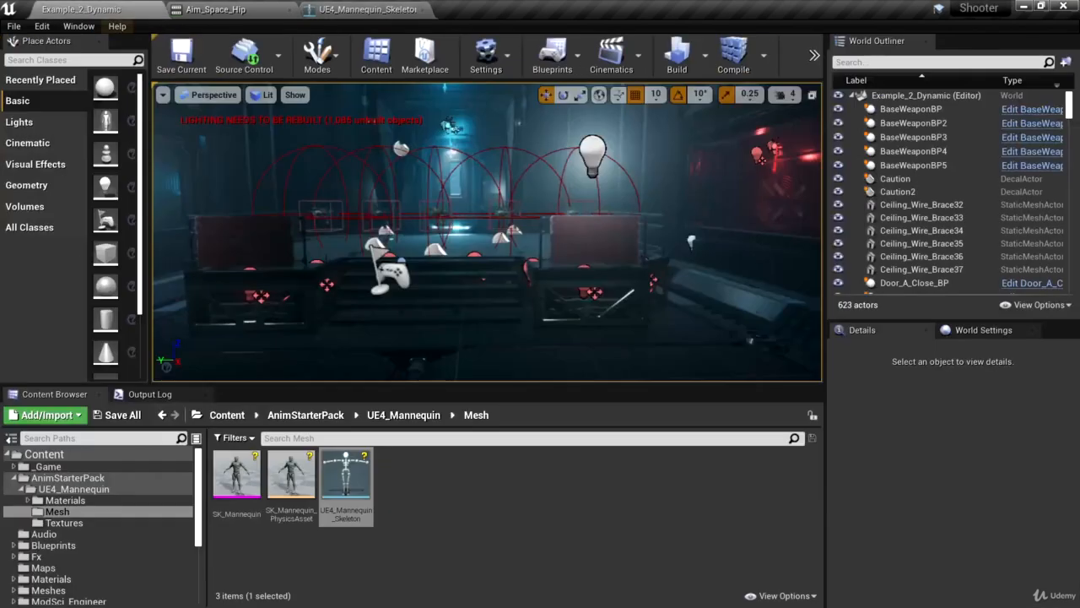
Browse to the Mesh folder under AnimStarterPack/UE4_Mannequin and open UE4_Mannequin_Skeleton from there
click(411, 516)
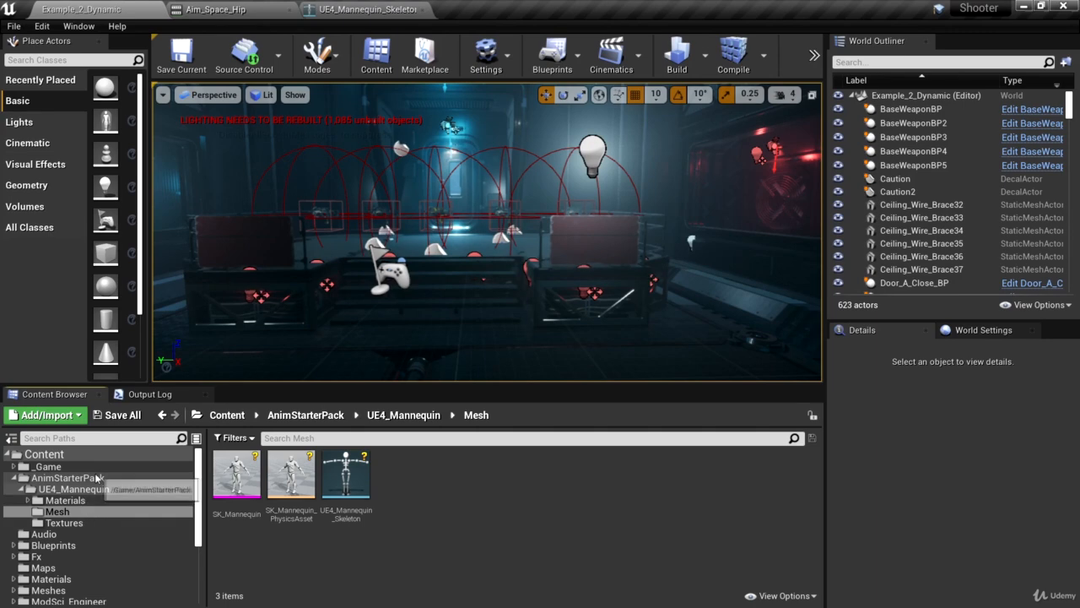
click(23, 477)
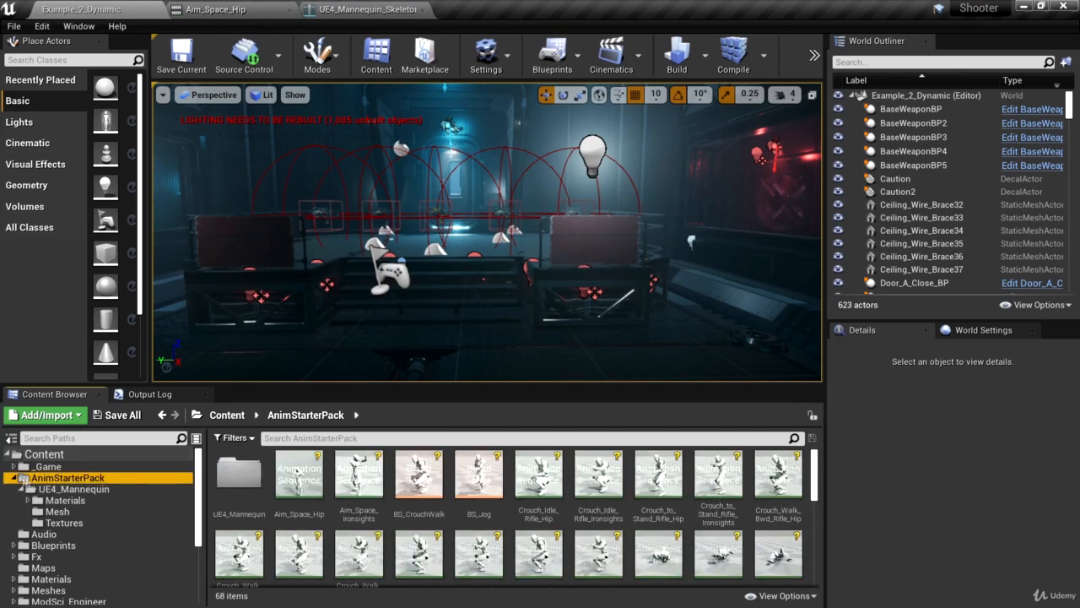
click(114, 491)
click(110, 500)
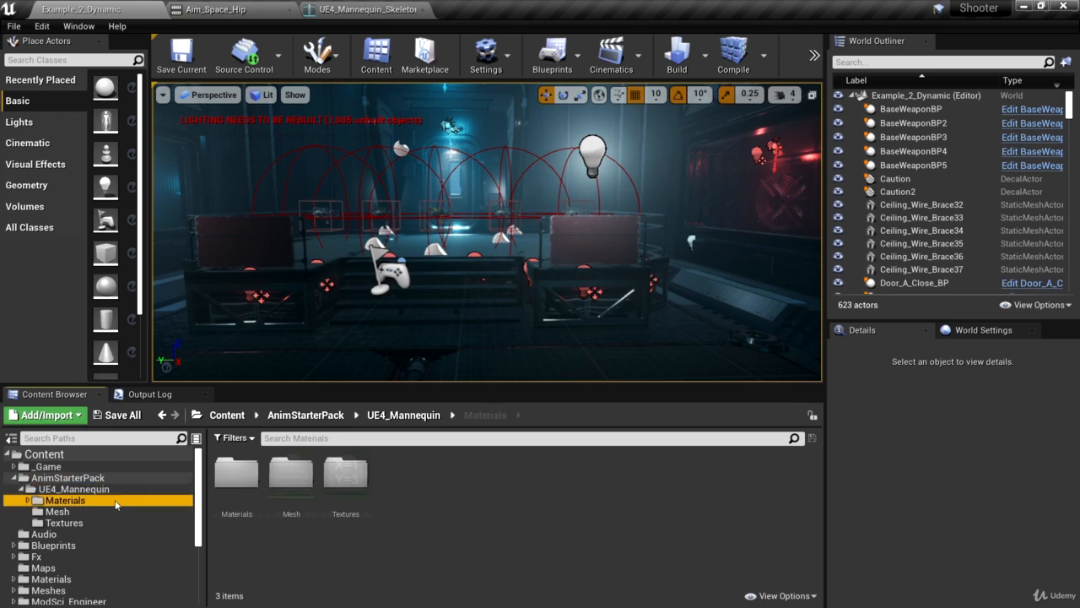
click(62, 512)
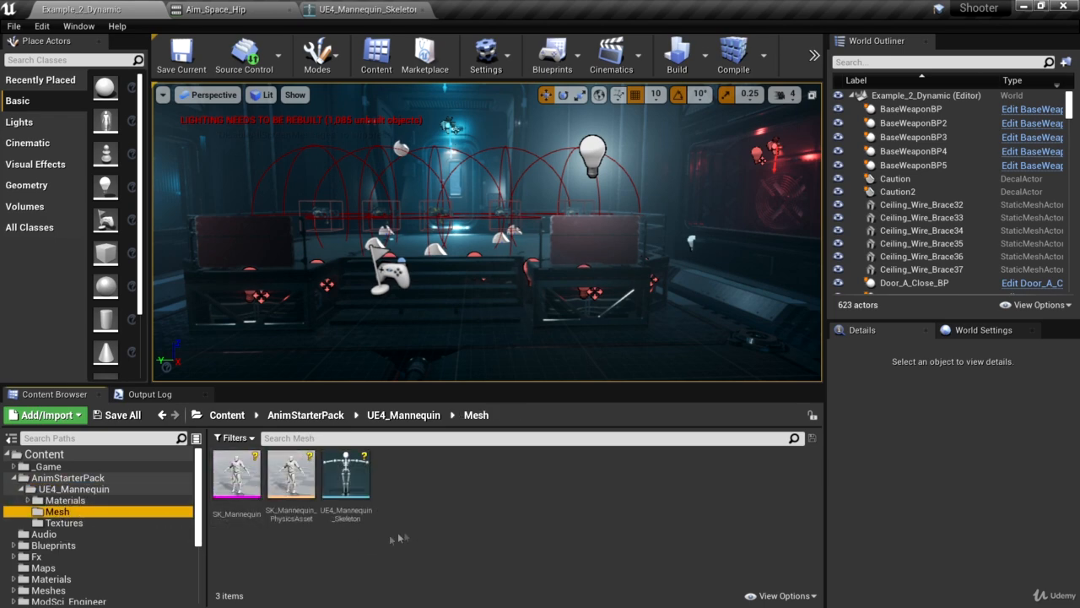
mouse_move(331, 498)
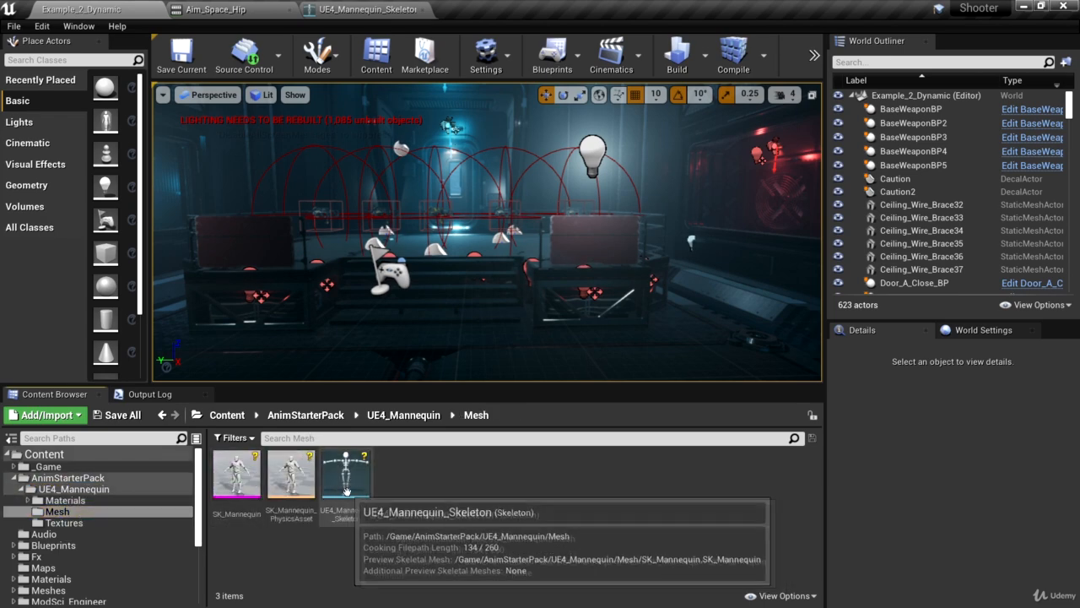
double_click(346, 481)
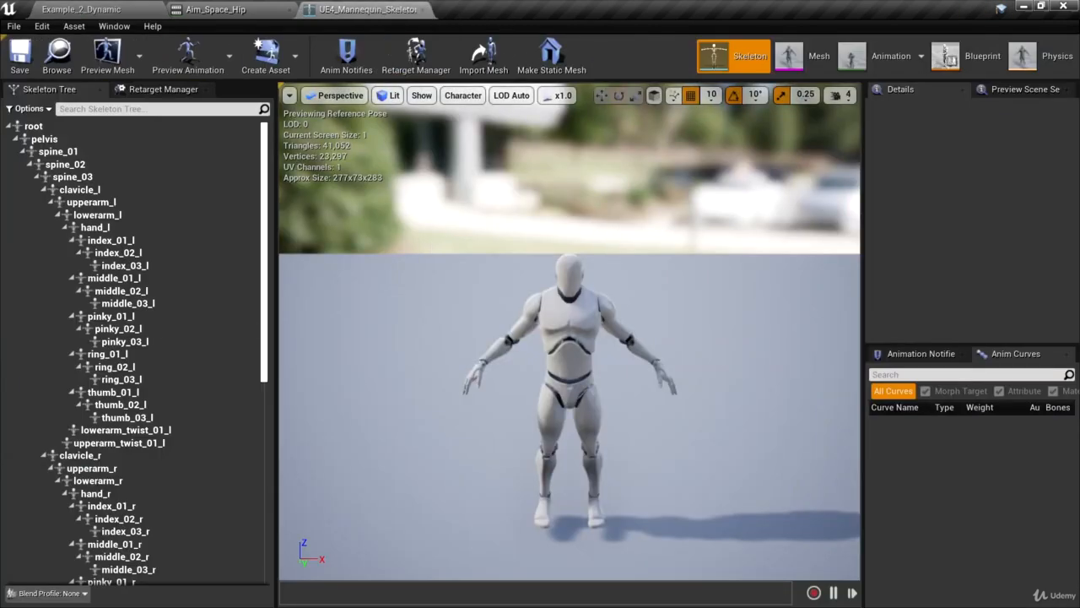
In the mannequin skeleton's Retarget Manager, set the rig to Humanoid and review the bone mappings
click(157, 90)
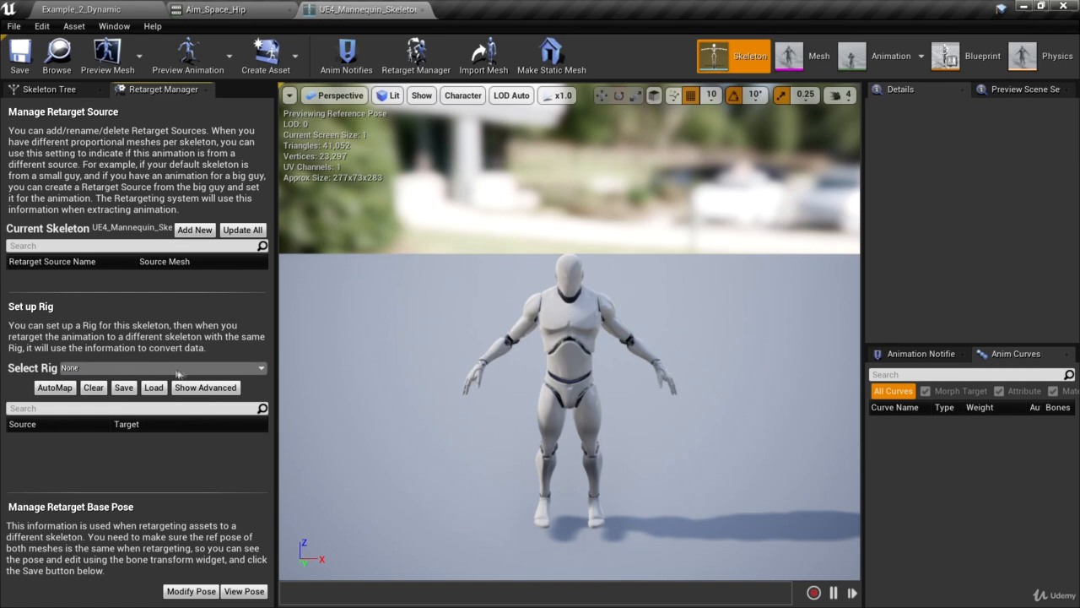
click(260, 369)
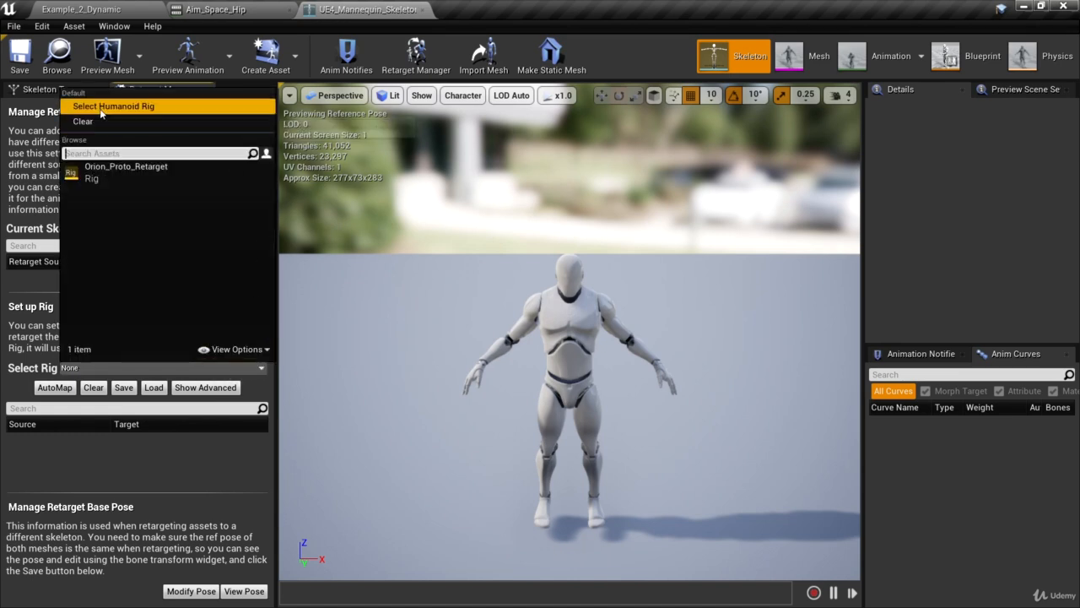
click(160, 108)
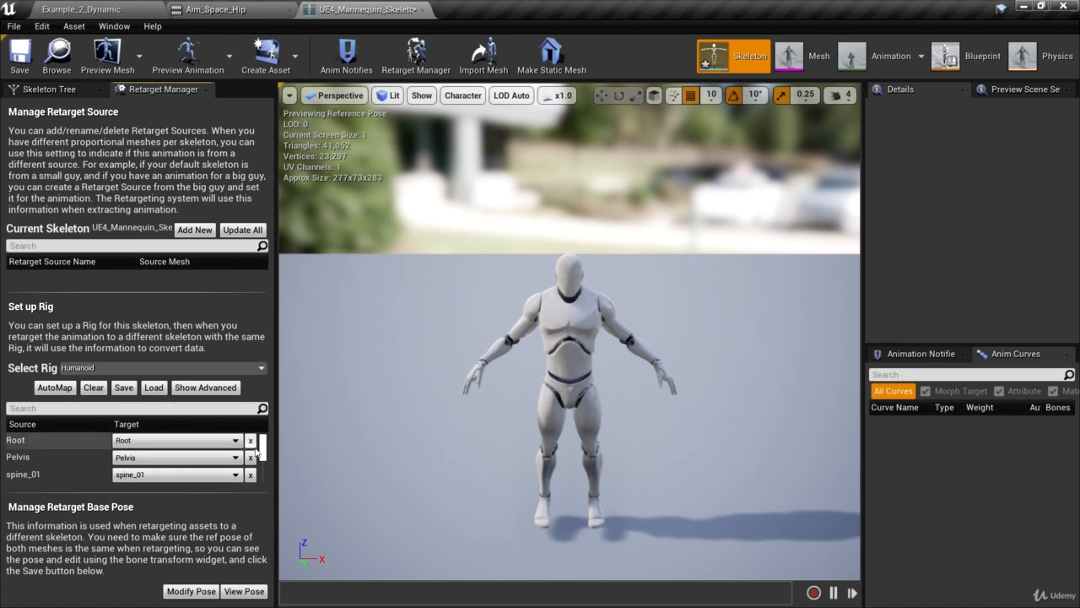
scroll(263, 448, down, 1)
mouse_move(264, 456)
mouse_down()
mouse_move(265, 475)
mouse_move(260, 443)
mouse_up()
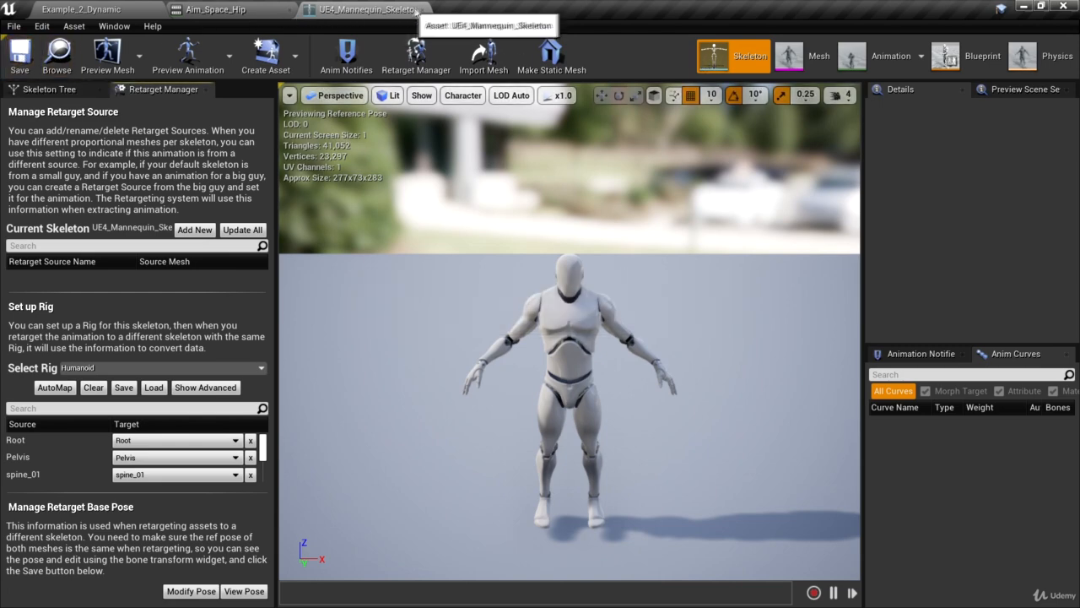
Close the mannequin skeleton editor and open the ParagonLtBelica folder in the project content
click(422, 10)
click(85, 9)
scroll(101, 515, down, 5)
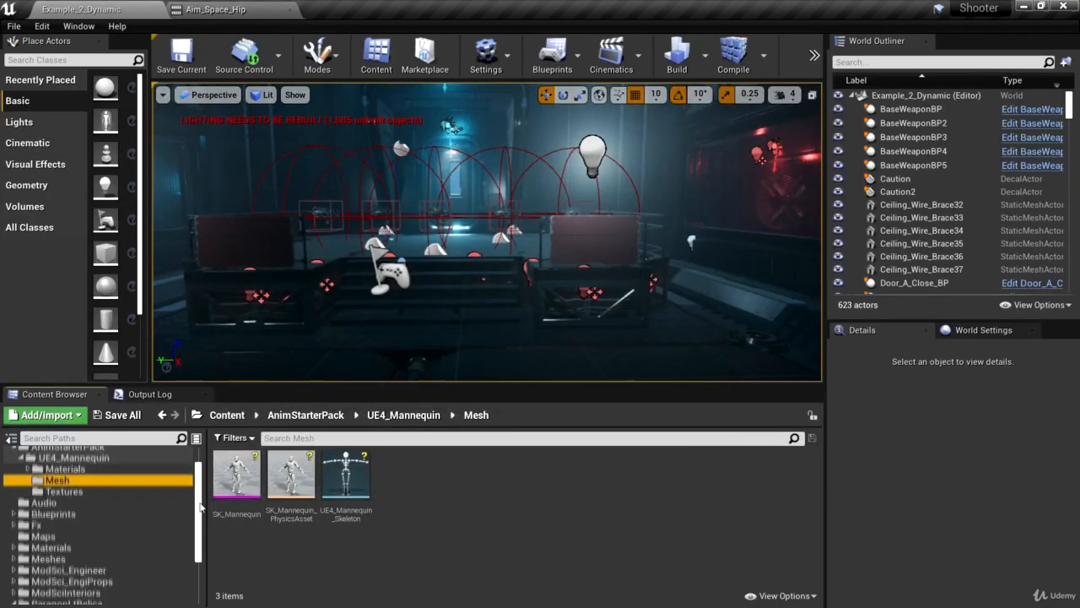
click(68, 516)
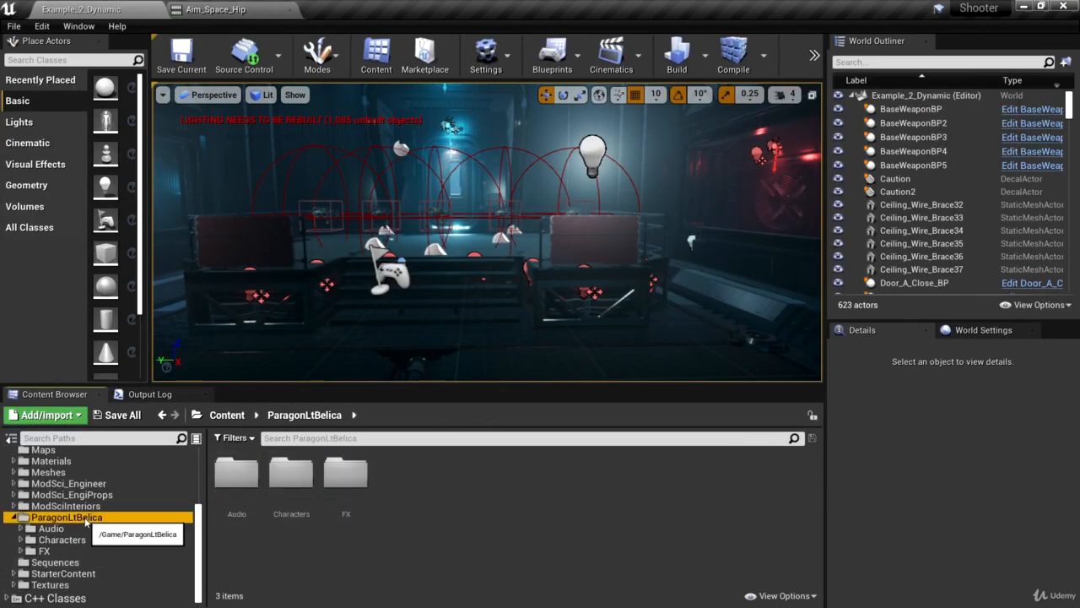
Browse to Characters/Heroes/Belica/Meshes inside ParagonLtBelica and open Belica_Skeleton
double_click(290, 470)
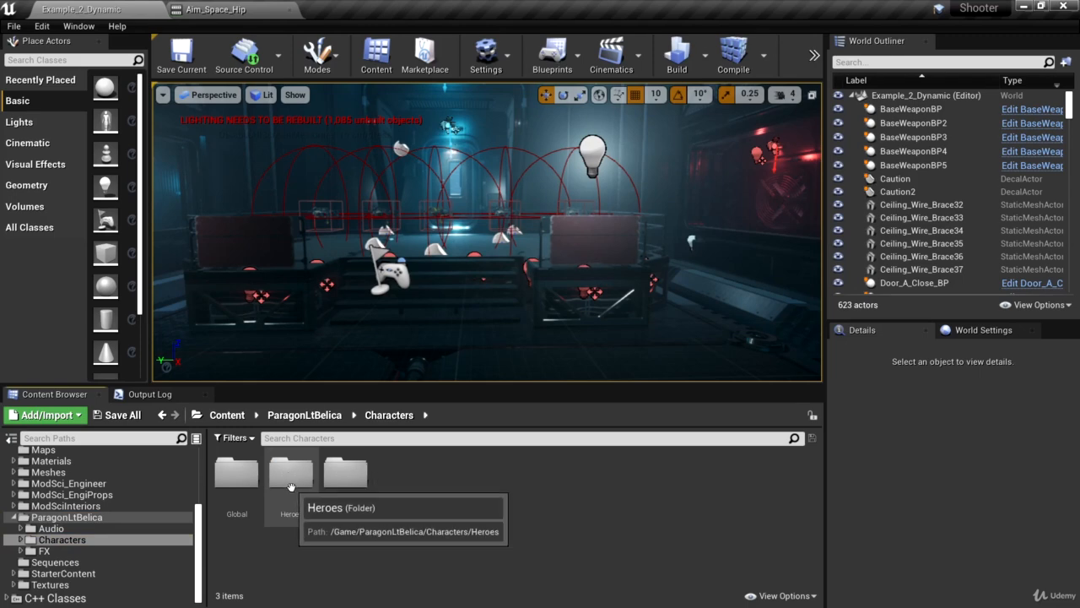
double_click(290, 471)
double_click(236, 473)
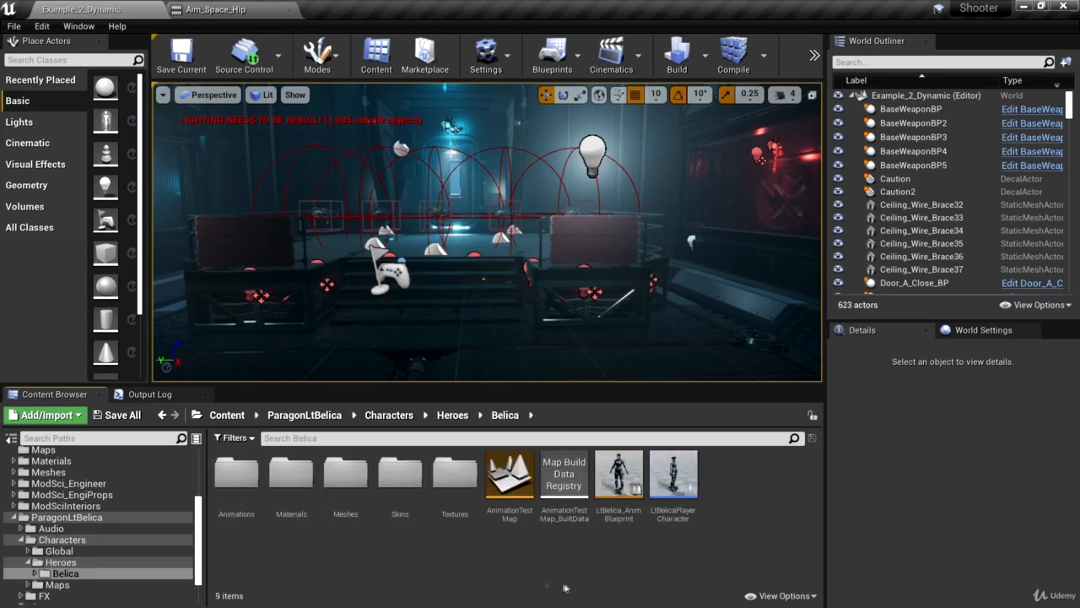
double_click(345, 472)
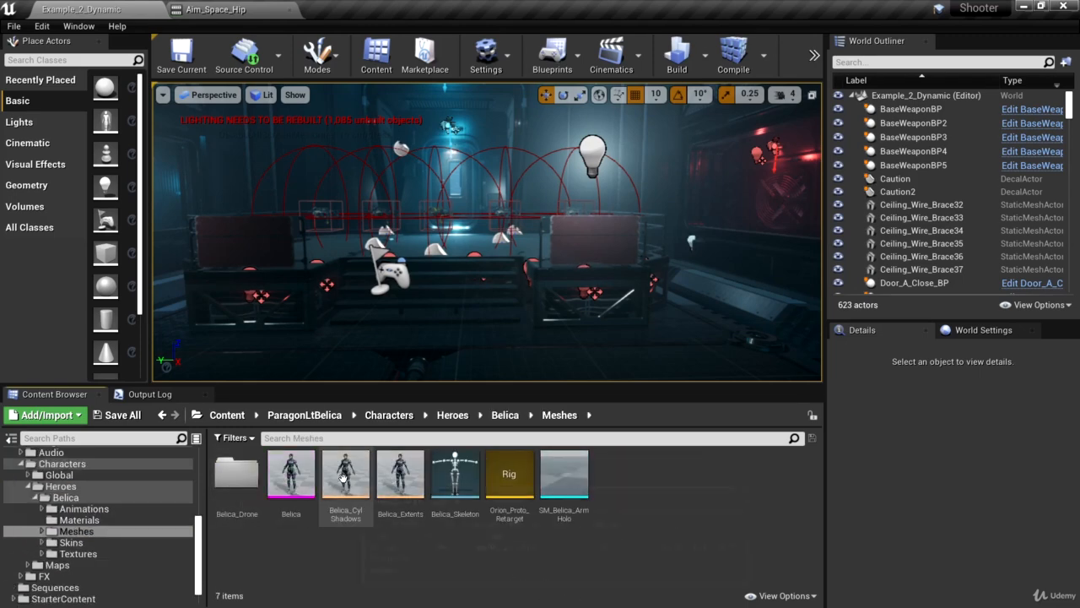
click(455, 507)
double_click(456, 505)
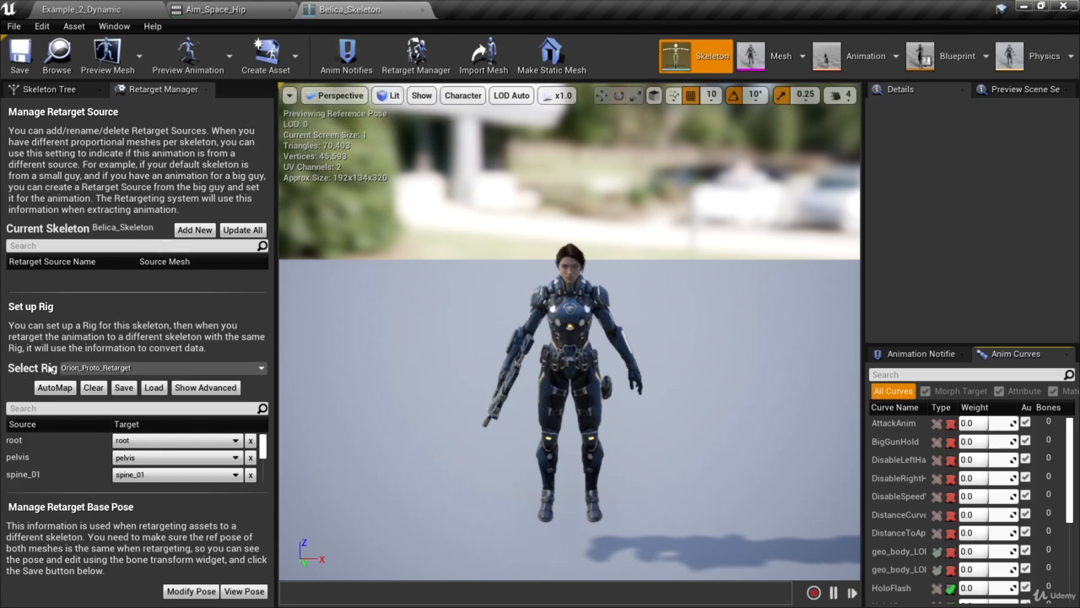
Set Belica_Skeleton's retarget rig to Humanoid, check the bone mappings and save the skeleton
click(261, 368)
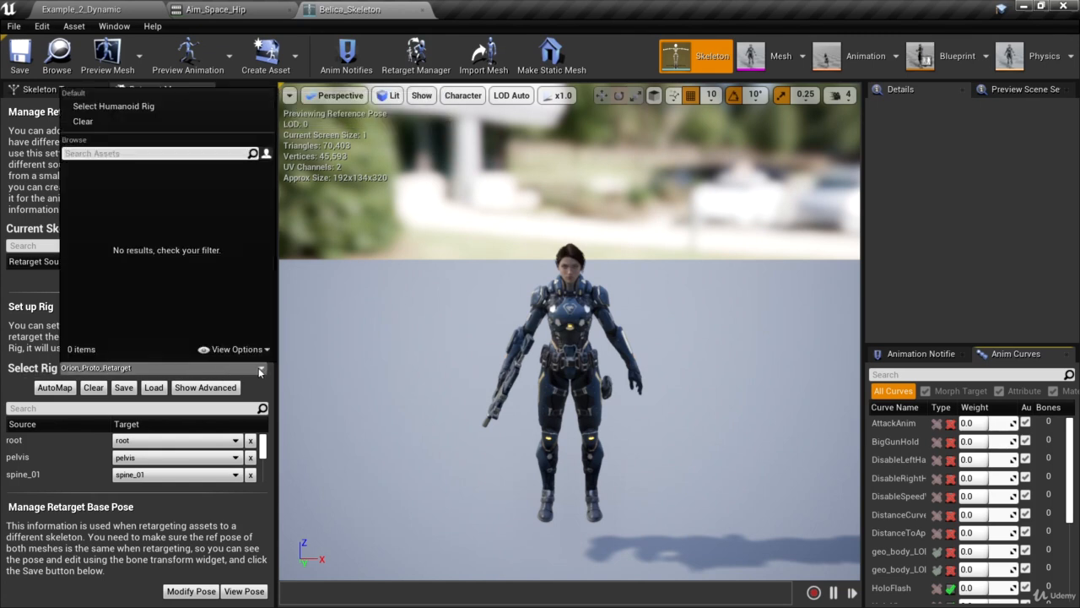
click(127, 107)
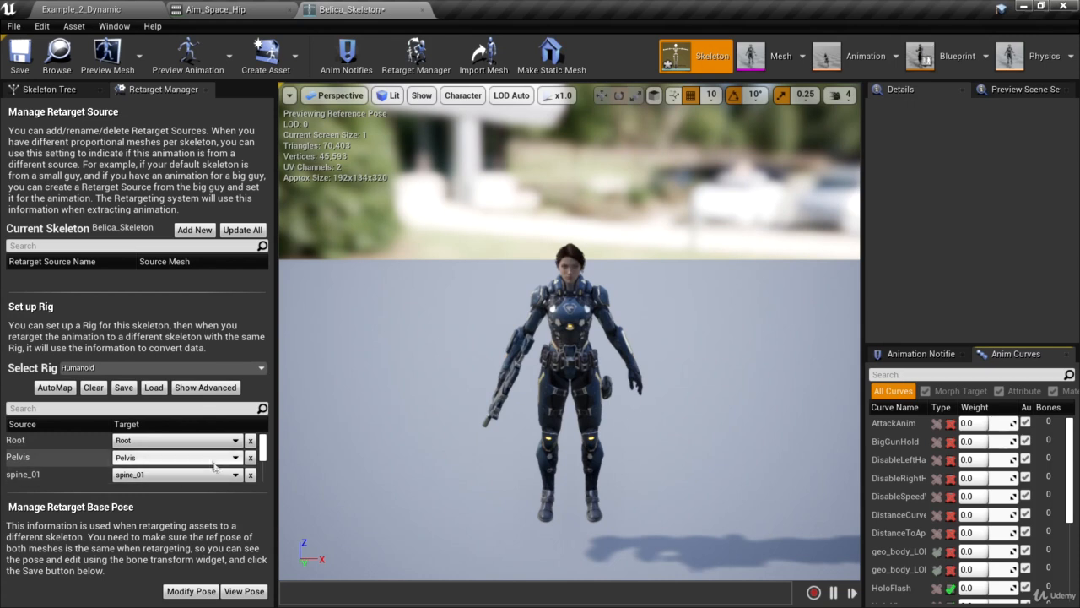
mouse_move(263, 447)
mouse_down()
mouse_move(271, 471)
mouse_move(271, 445)
mouse_up()
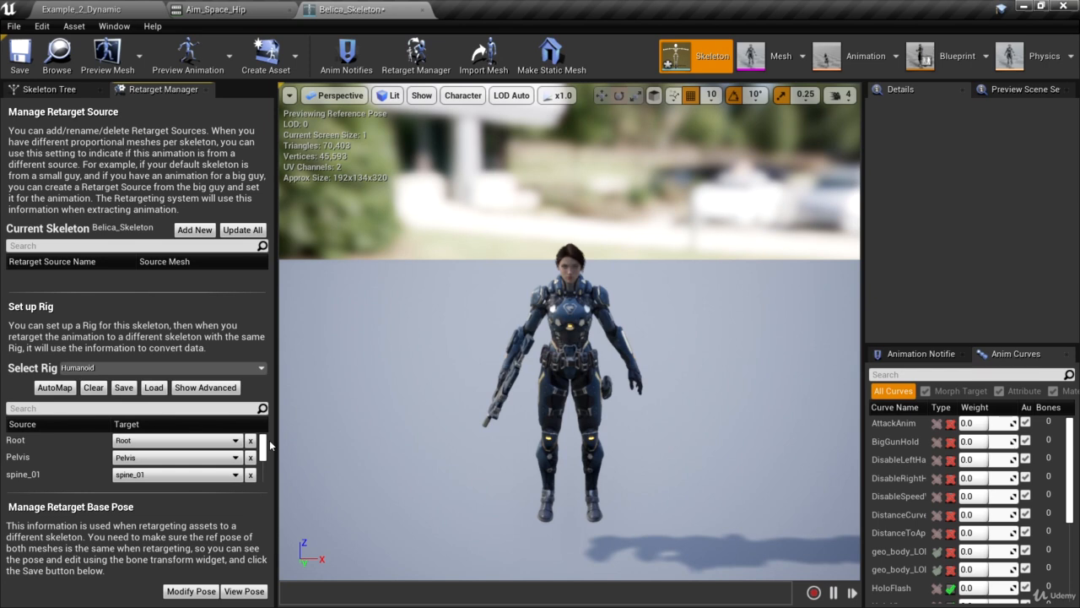
mouse_move(263, 443)
mouse_down()
mouse_move(265, 462)
mouse_move(269, 424)
mouse_move(257, 467)
mouse_move(262, 435)
mouse_up()
click(17, 52)
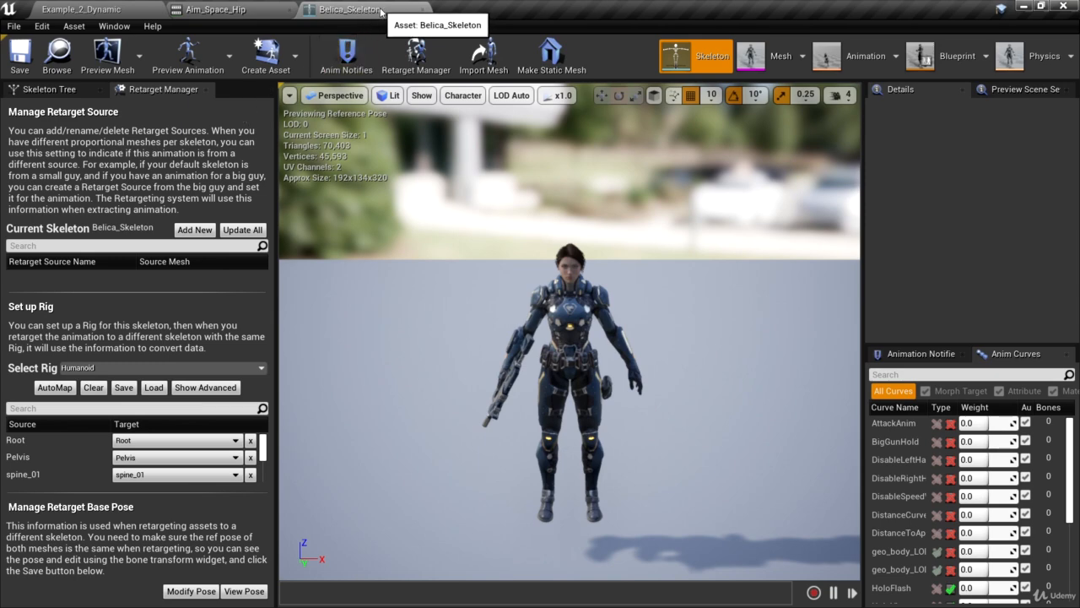
Float the Belica_Skeleton editor as a separate window and reopen UE4_Mannequin_Skeleton from AnimStarterPack/UE4_Mannequin/Mesh
drag(391, 12, 508, 89)
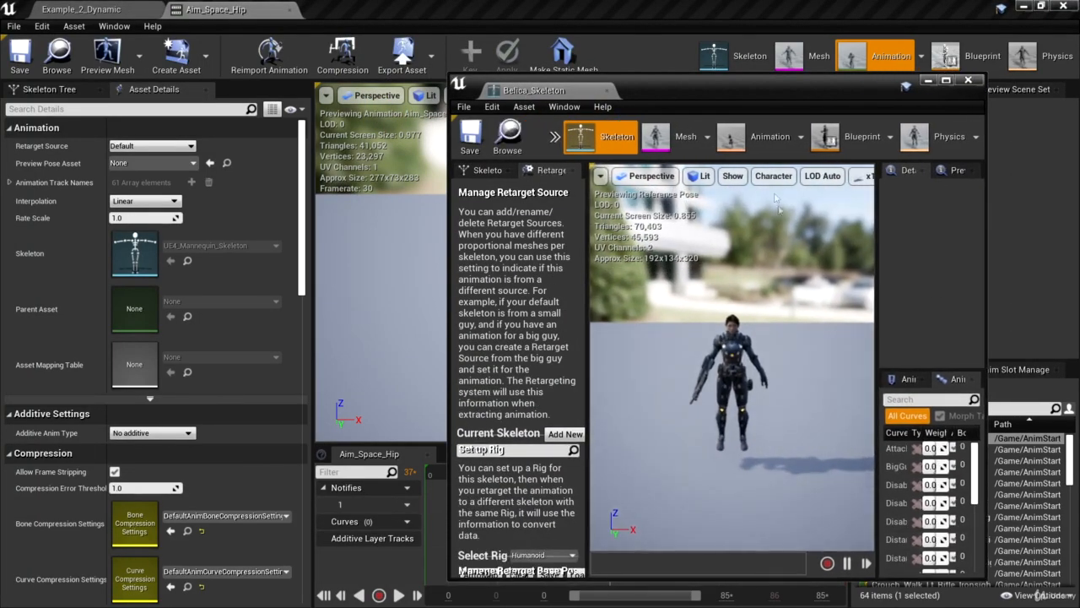
drag(703, 95, 774, 66)
click(112, 15)
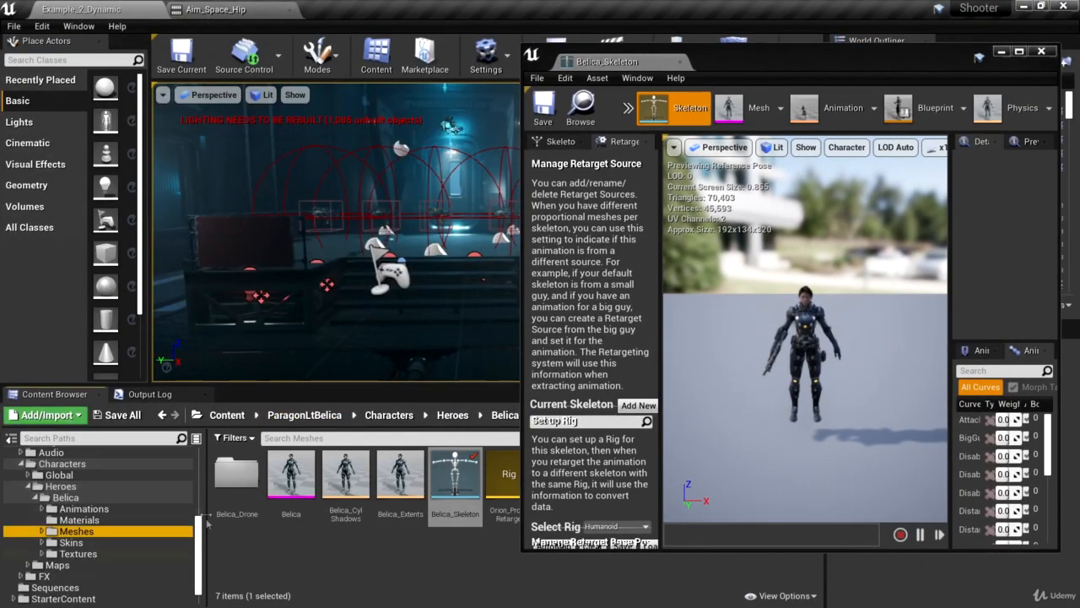
click(85, 511)
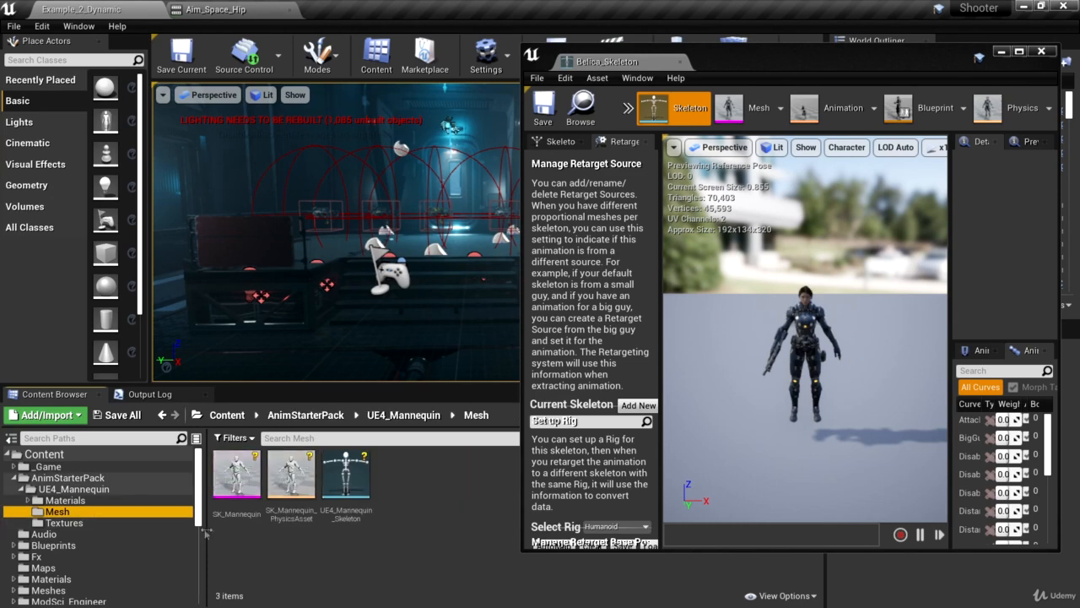
click(349, 477)
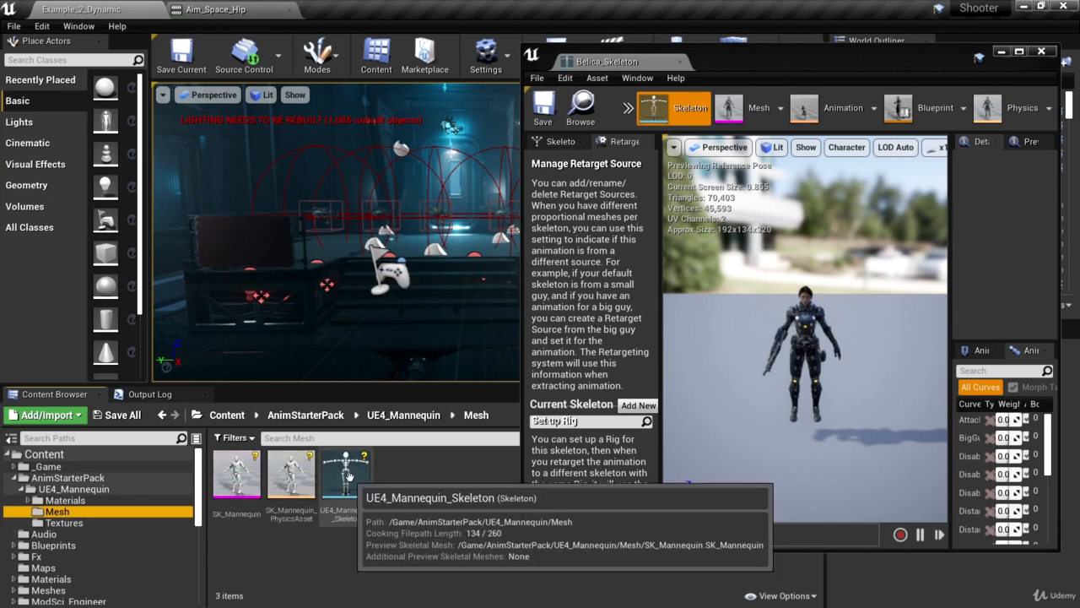
double_click(350, 477)
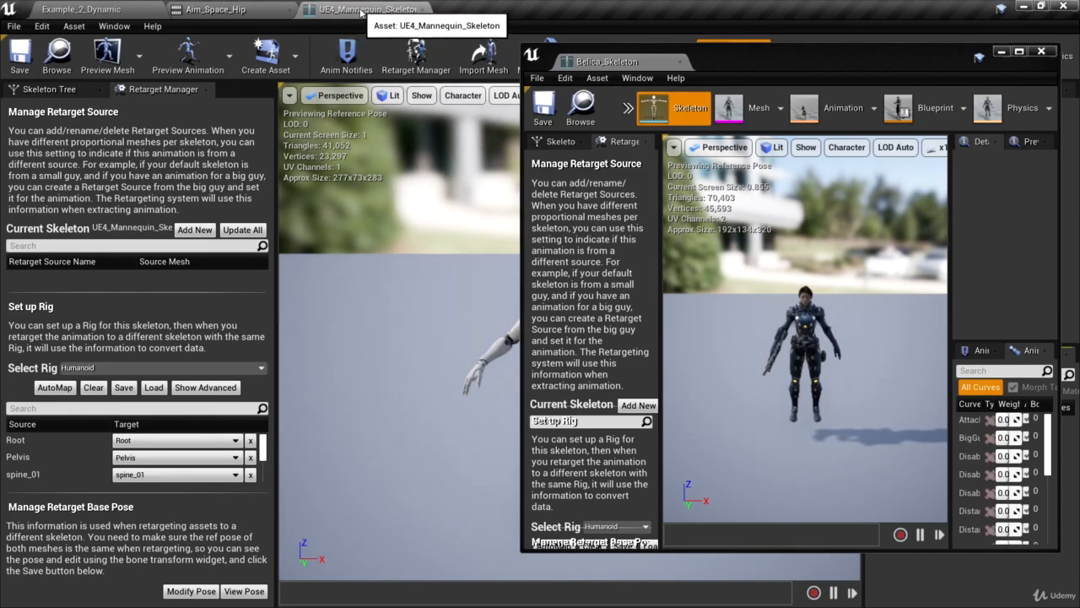
Float the mannequin skeleton editor, fit both skeleton windows side by side and compare the two characters' reference poses up close
drag(357, 19, 119, 93)
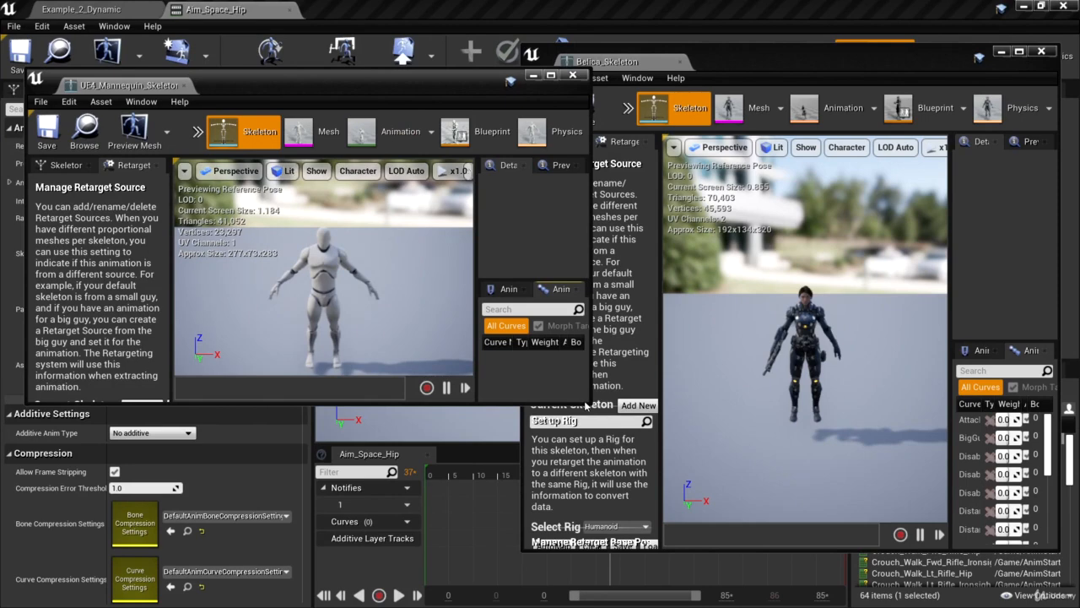
drag(590, 409, 508, 564)
drag(1061, 553, 1049, 571)
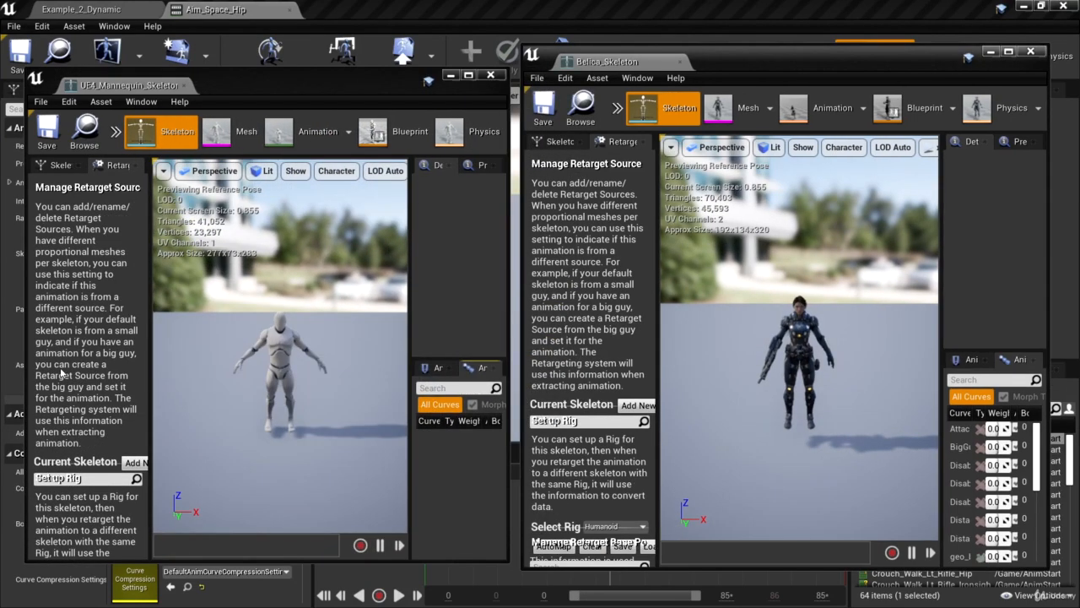
right_drag(340, 433, 330, 456)
key(w)
key(d)
key(s)
key(a)
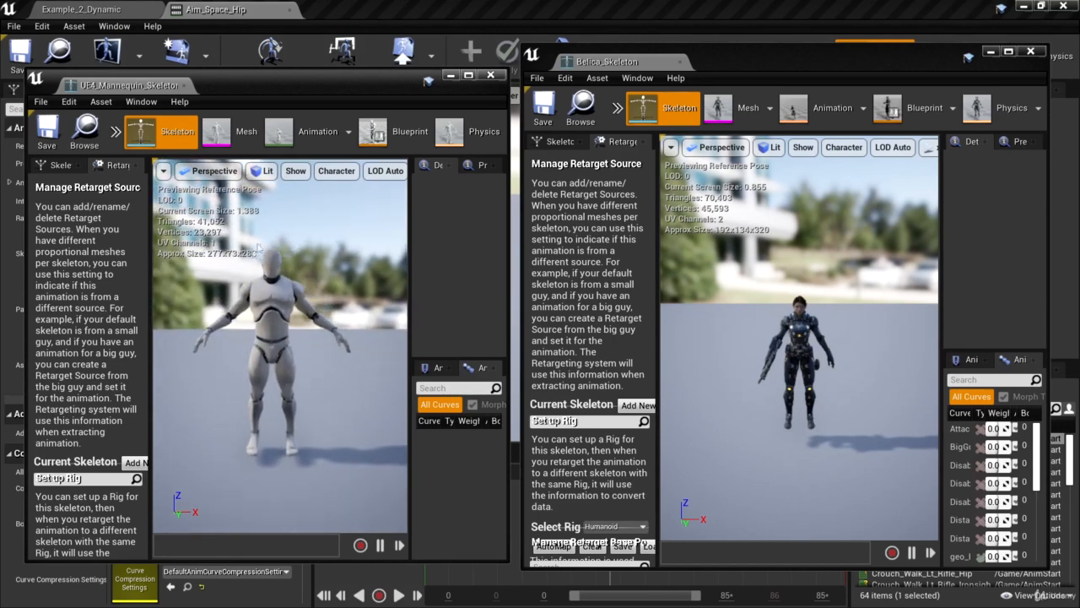
key(w)
right_drag(832, 410, 841, 422)
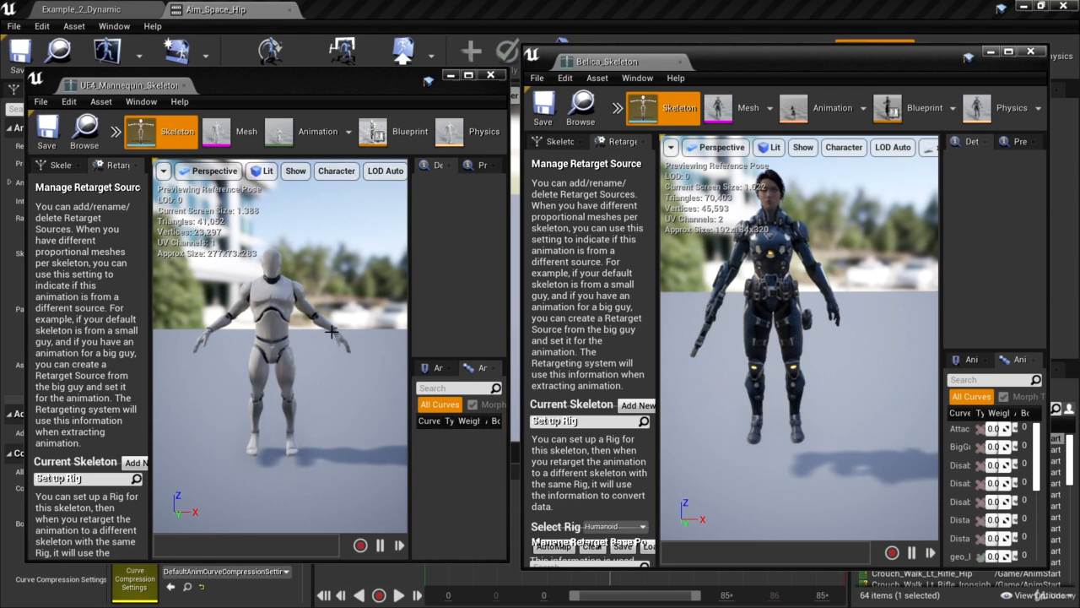
In Belica's skeleton tree, select the upperarm_l bone and rotate it outward to match the mannequin's left arm pose
click(559, 140)
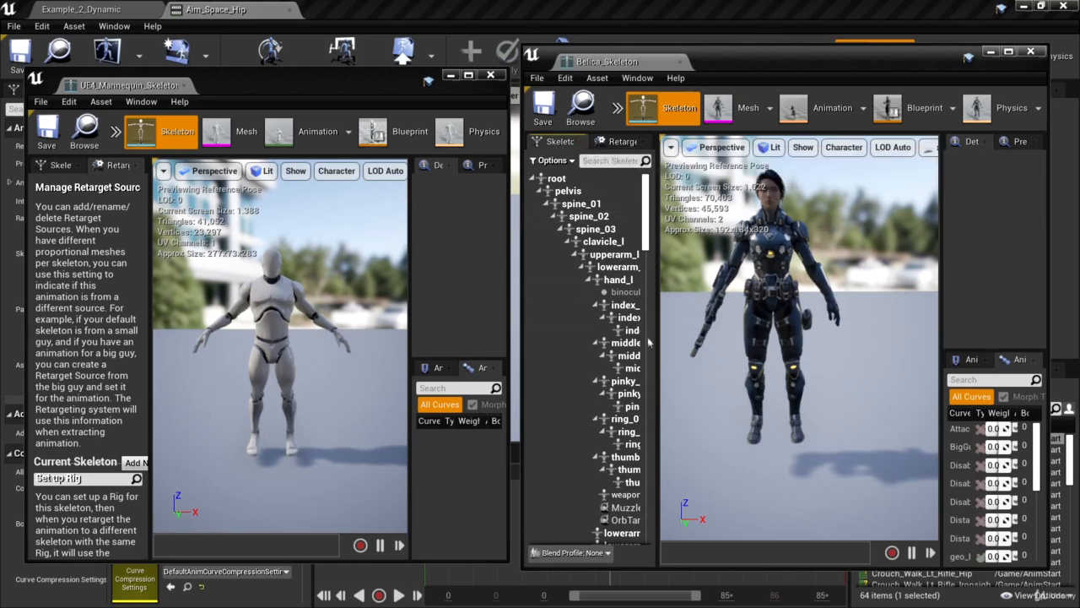
drag(657, 342, 705, 352)
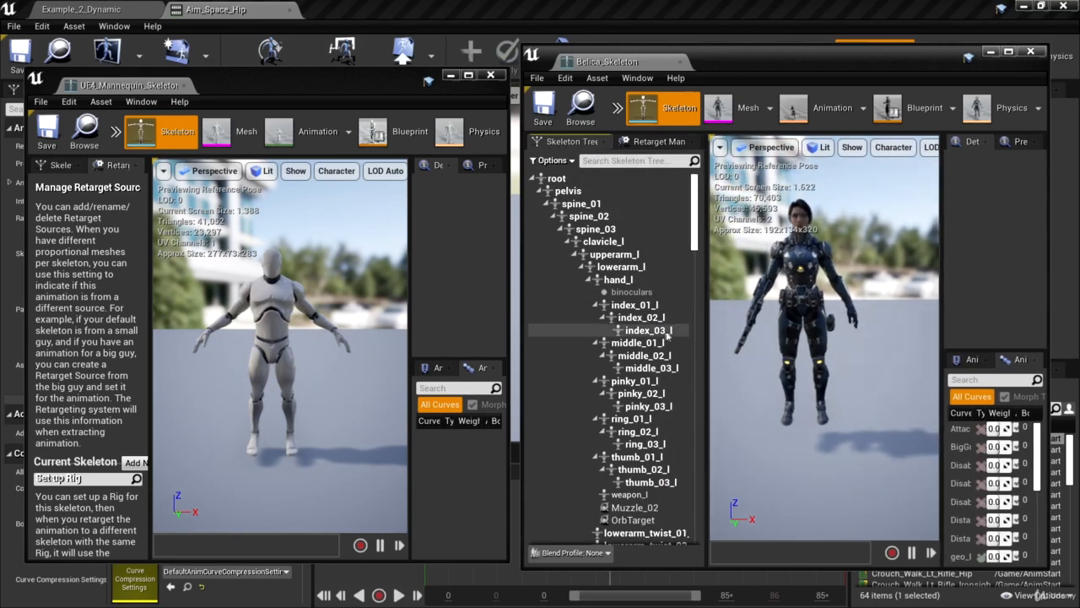
click(617, 255)
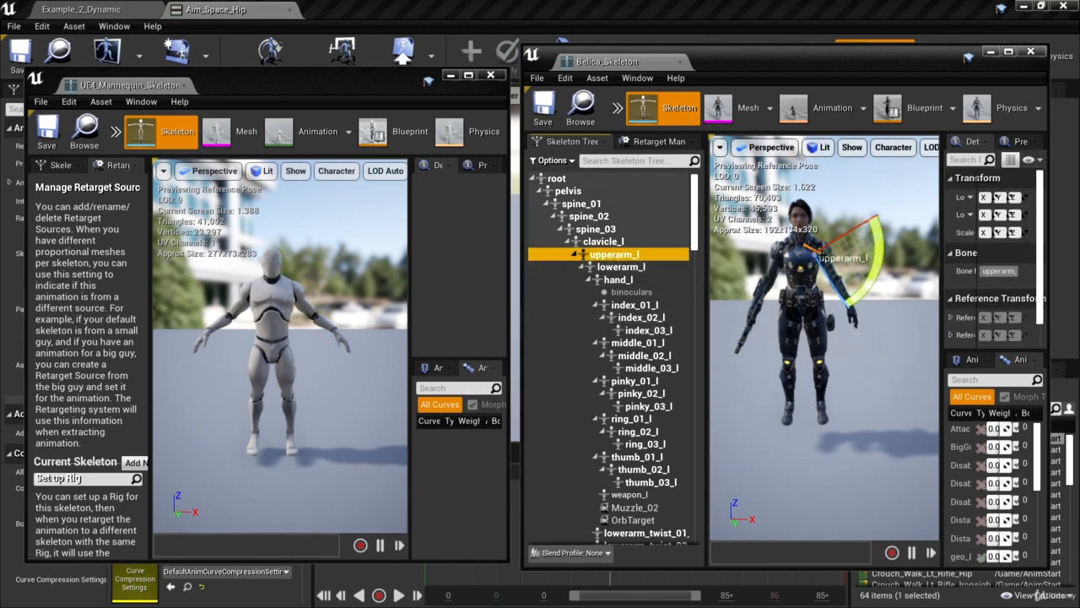
drag(858, 291, 683, 311)
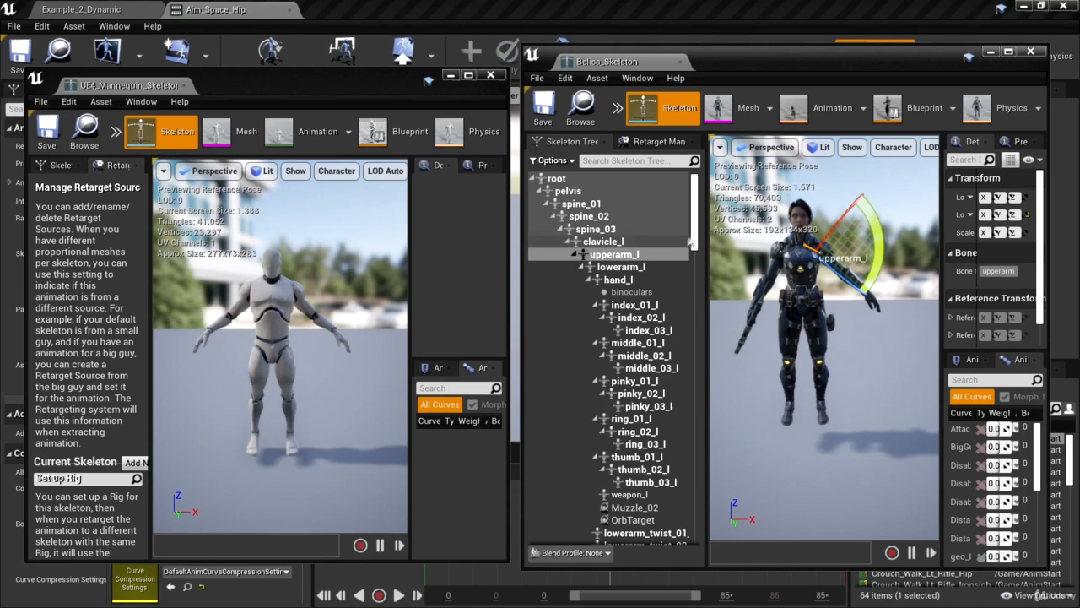
Select Belica's upperarm_r bone and rotate it outward to match the mannequin's right arm pose
scroll(688, 243, down, 5)
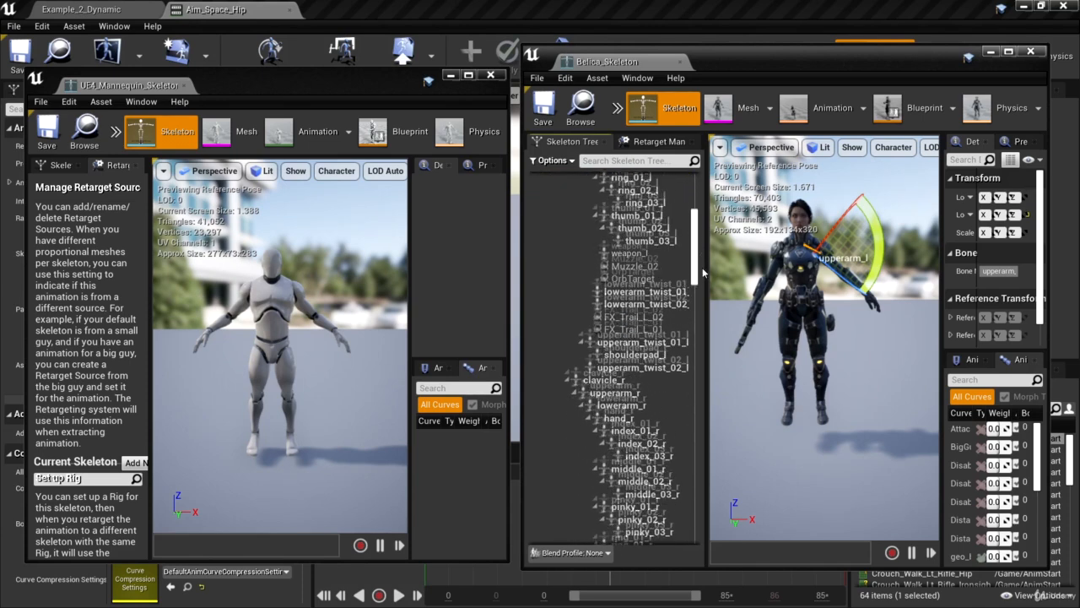
click(614, 369)
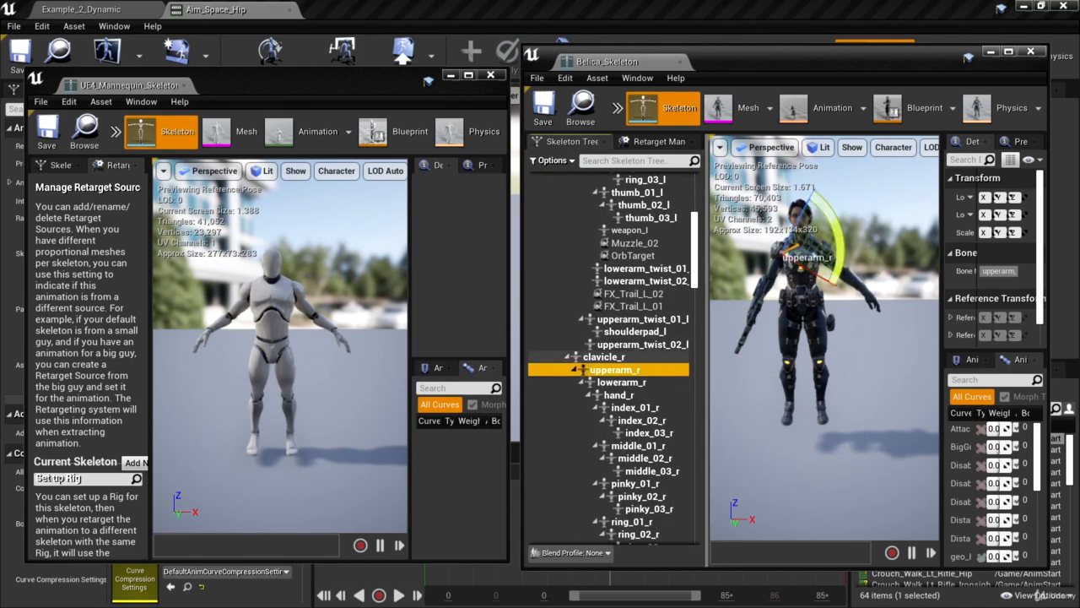
drag(833, 236, 837, 301)
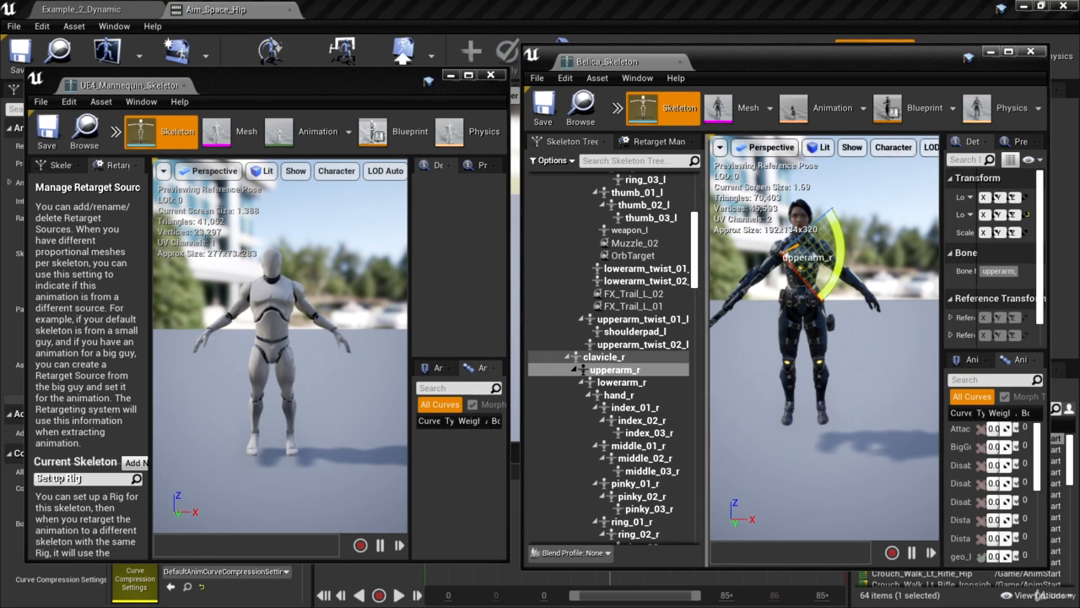
In Belica's Retarget Manager, modify the retarget base pose to use the current pose
click(648, 142)
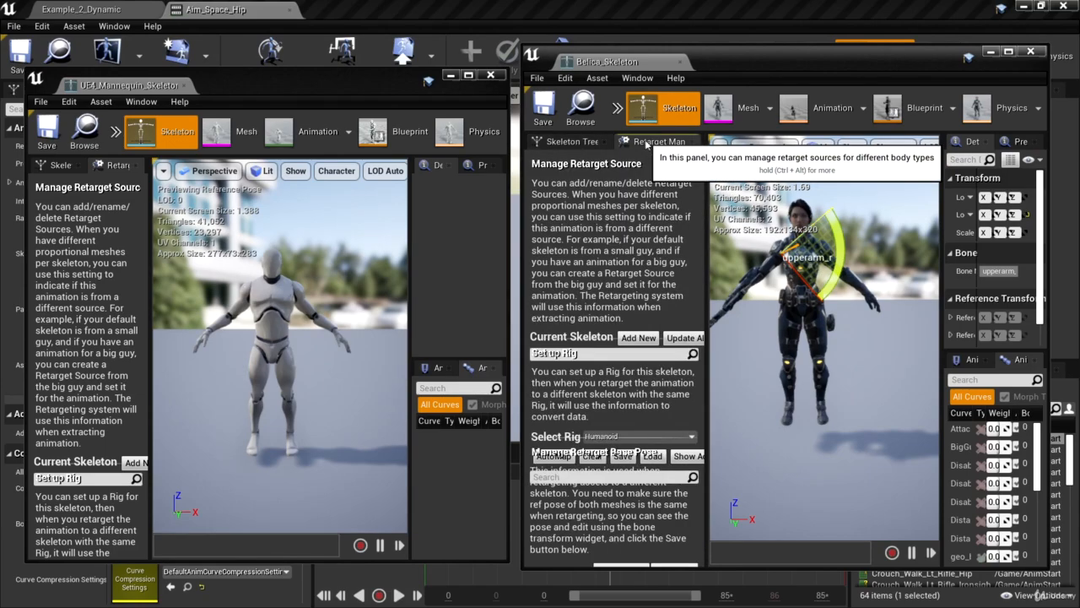
drag(748, 65, 586, 6)
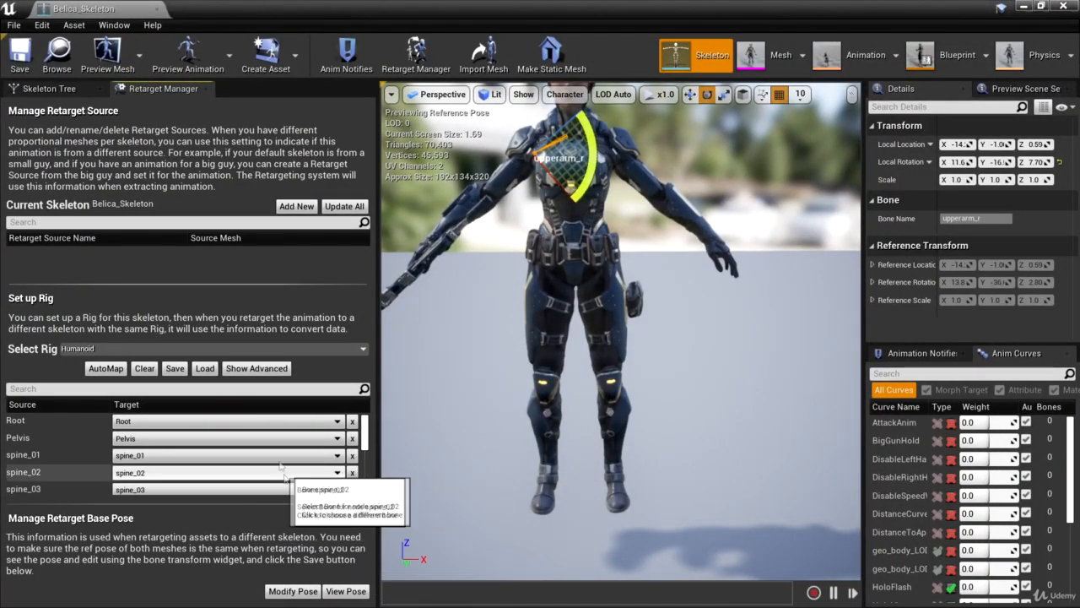
click(287, 591)
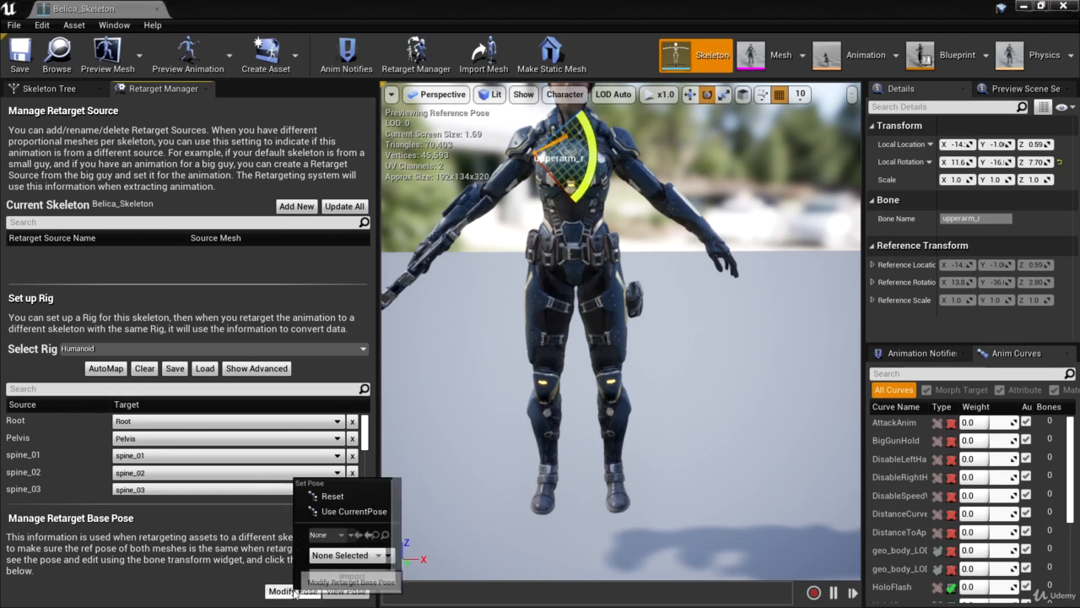
click(346, 512)
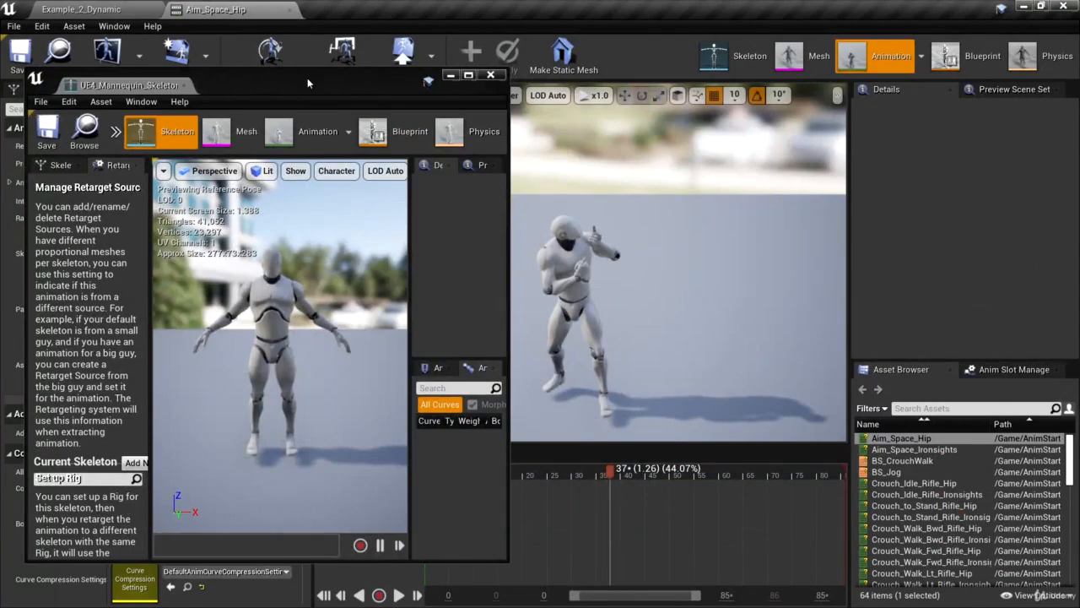
Close the mannequin skeleton window and the Aim_Space_Hip animation editor
double_click(307, 77)
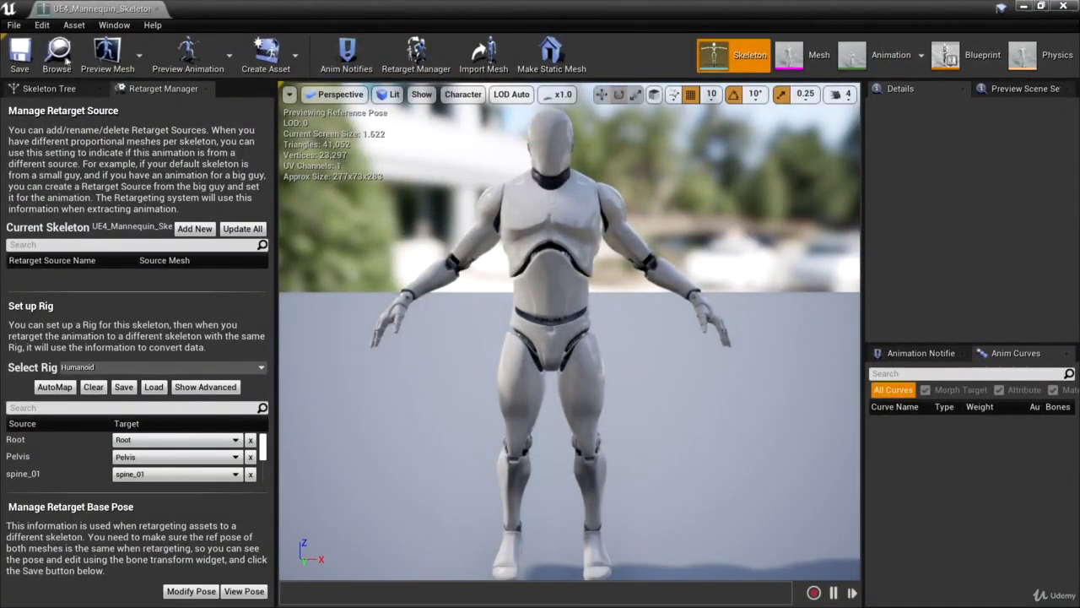
click(1063, 6)
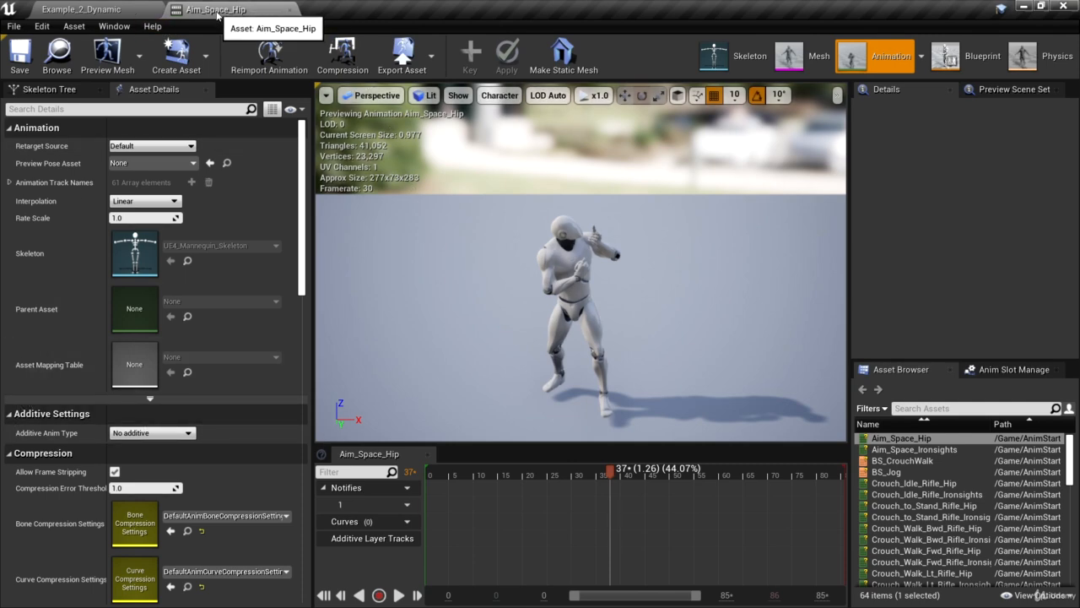
click(289, 10)
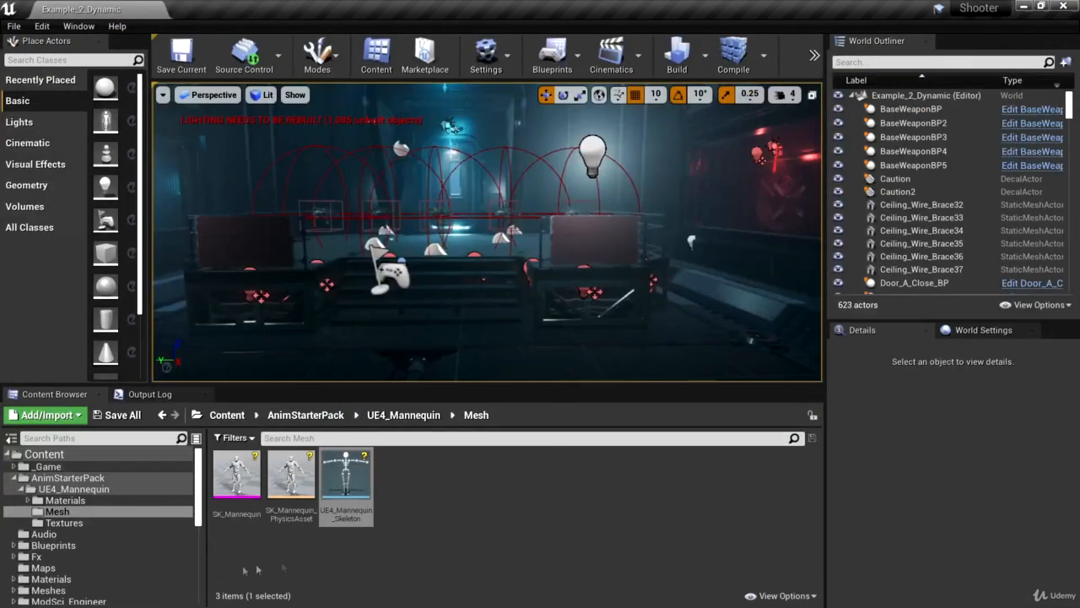
Open the AnimStarterPack folder, enlarge the Content Browser and search the folder for "reload"
click(64, 478)
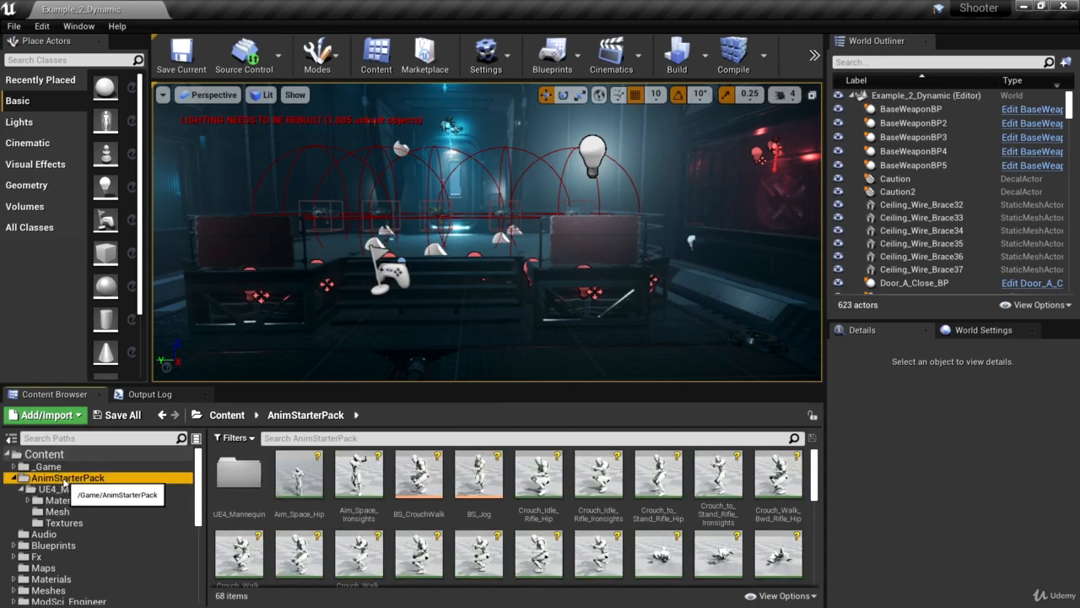
drag(472, 385, 485, 306)
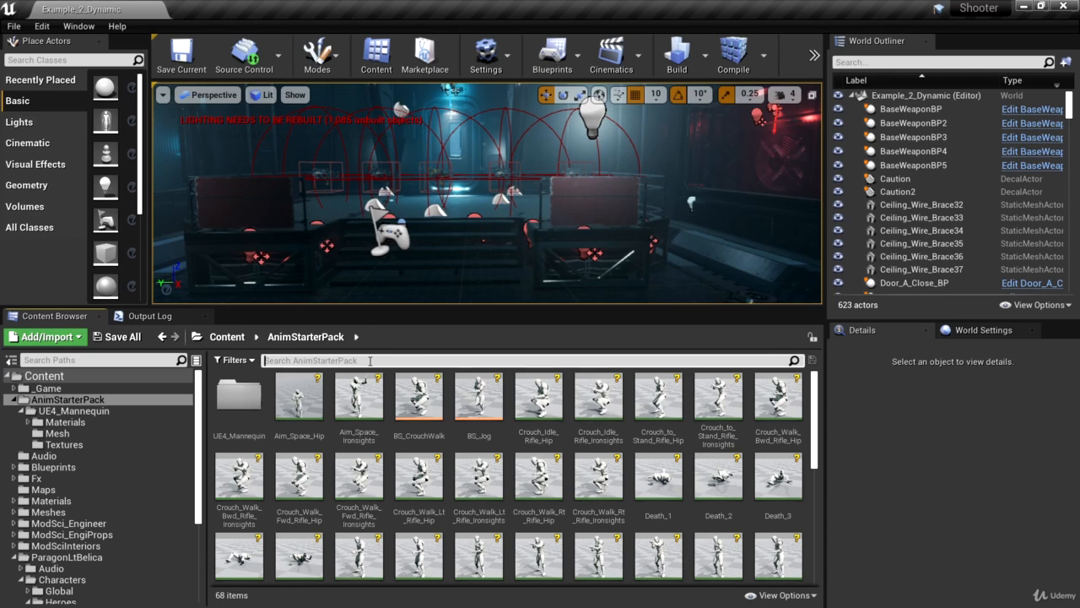
text(d)
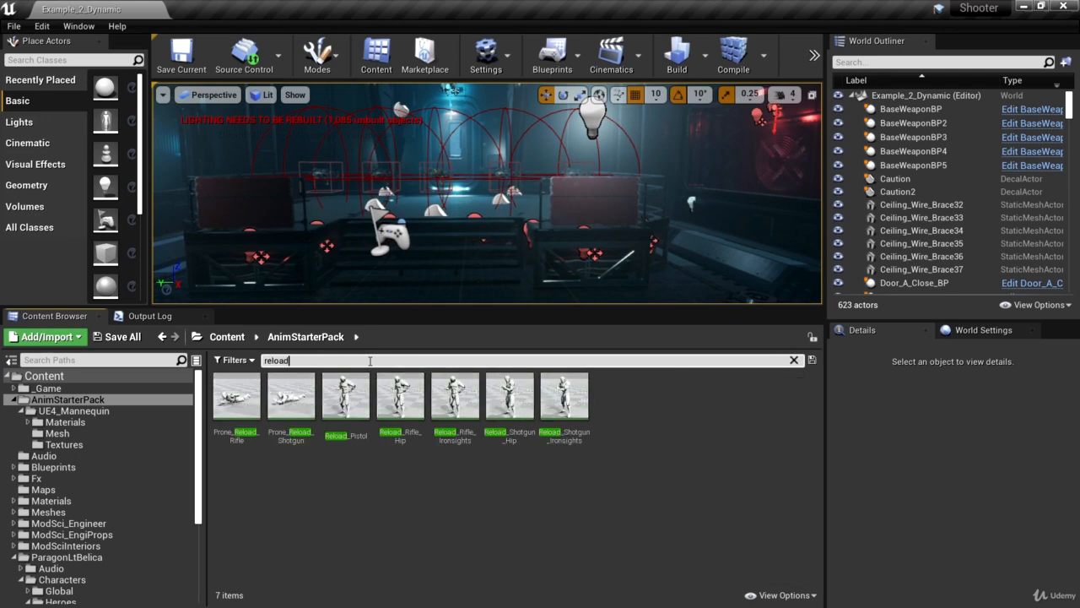
Open the mannequin's Reload_Rifle_Hip animation, examine its reload motion in the preview, and close it
click(402, 439)
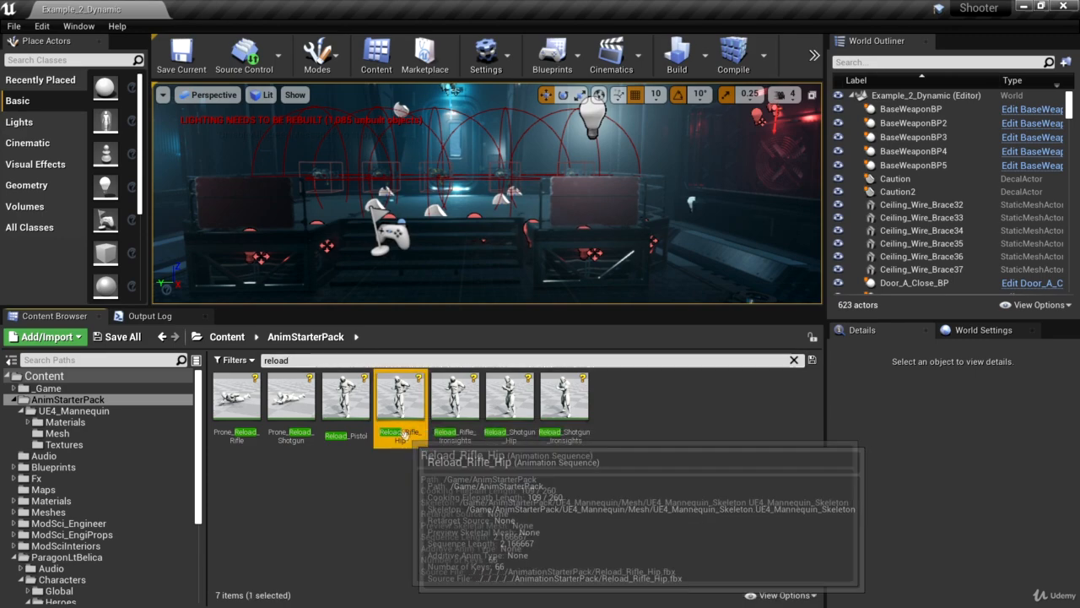
double_click(402, 418)
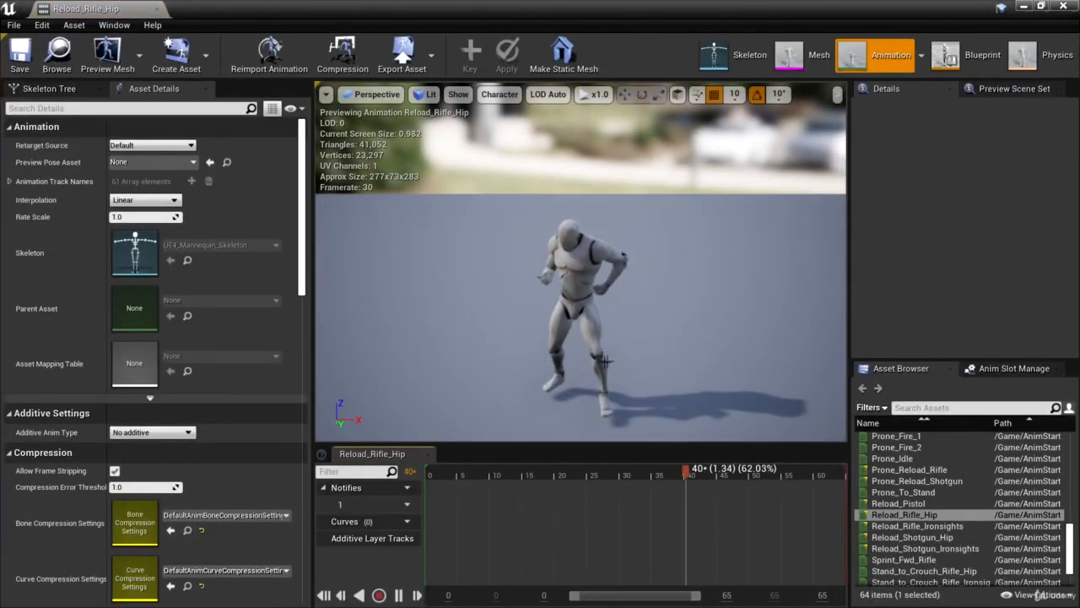
alt+drag(644, 376, 679, 380)
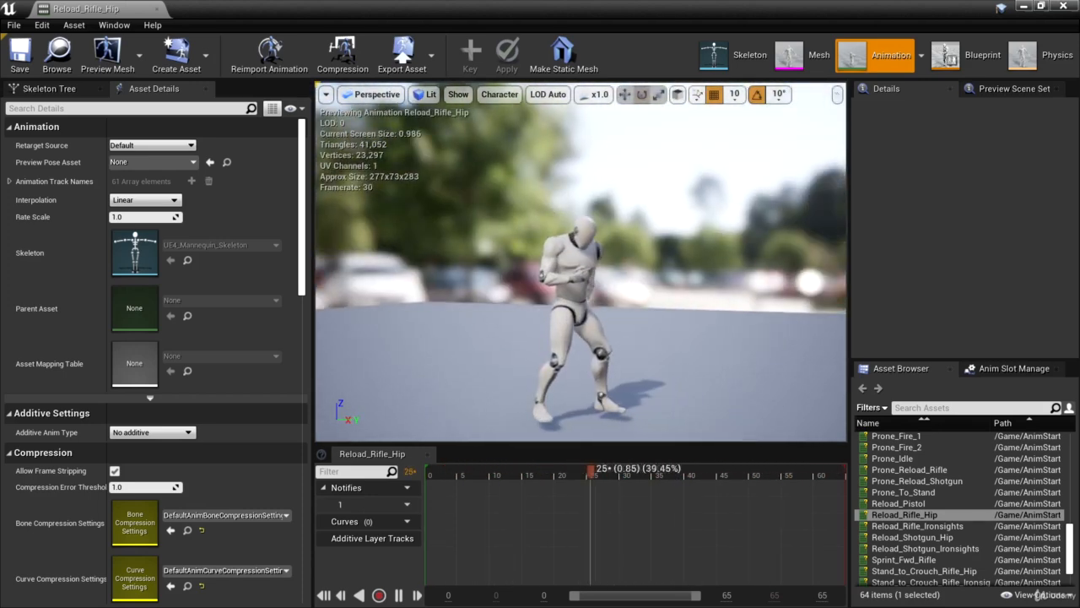
click(154, 8)
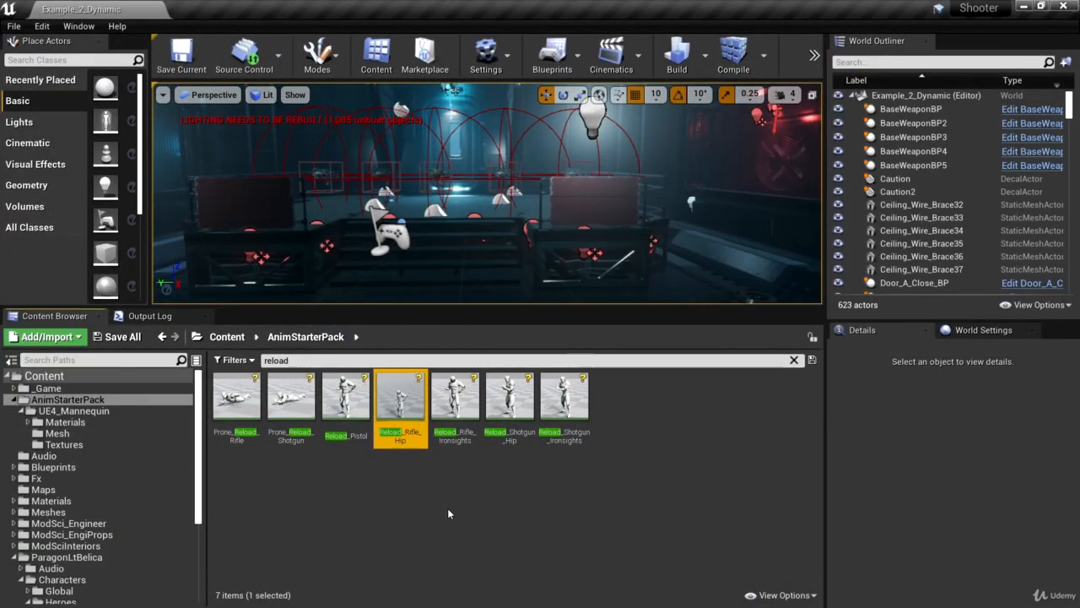
Duplicate the Reload_Rifle_Hip animation and retarget it to Belica_Skeleton, keeping the default retarget options
right_click(405, 415)
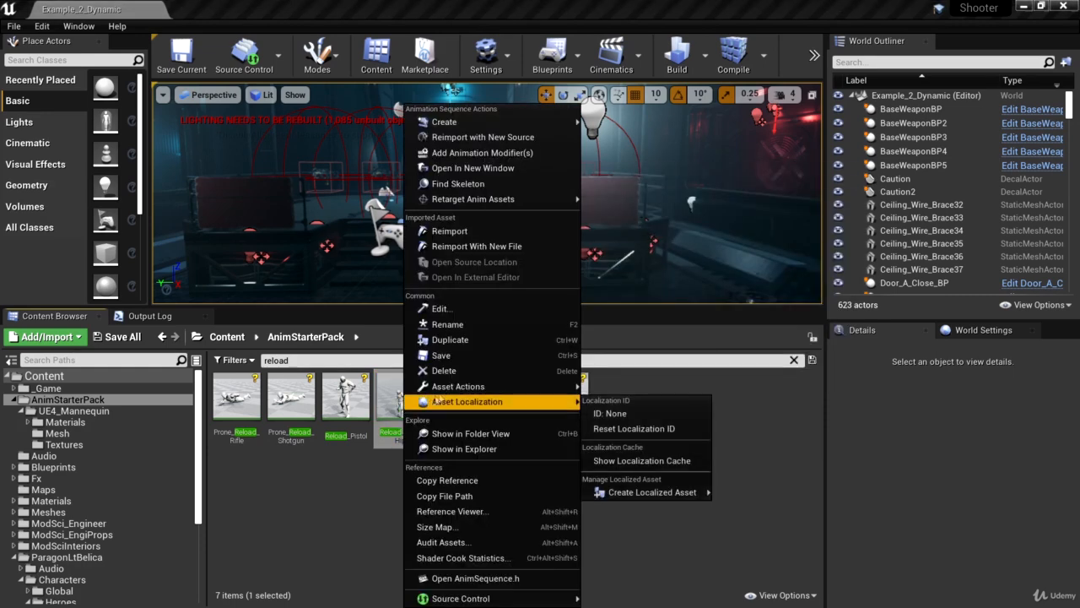
mouse_move(537, 206)
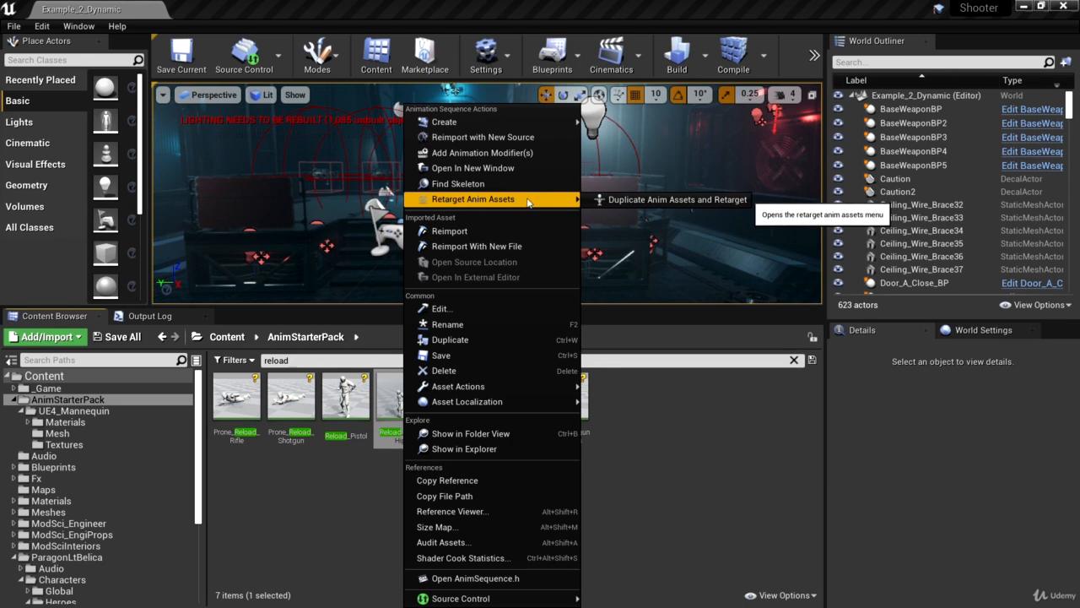
click(691, 200)
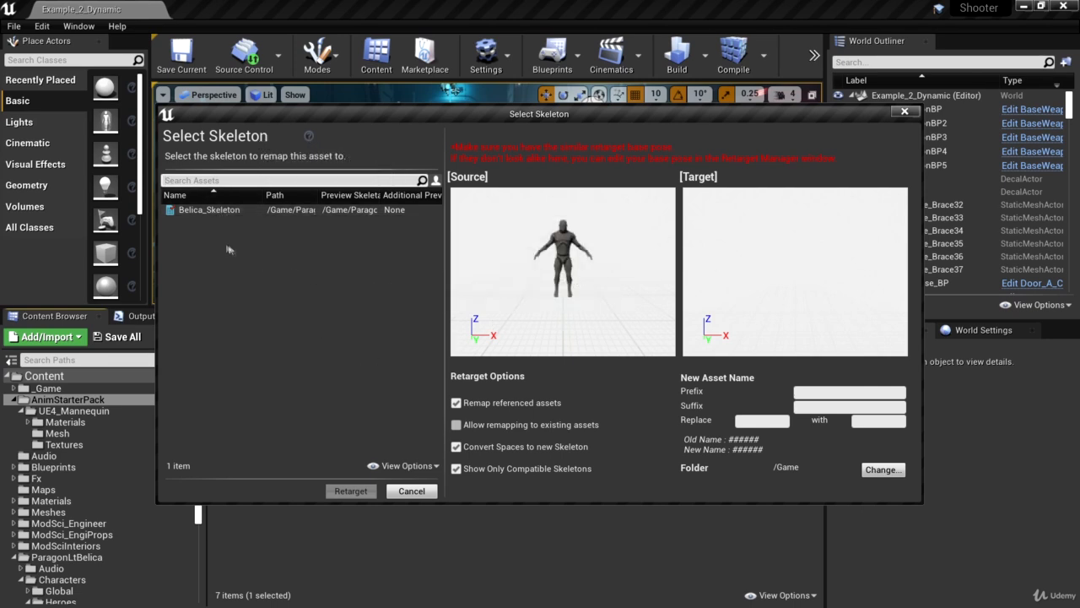
click(208, 209)
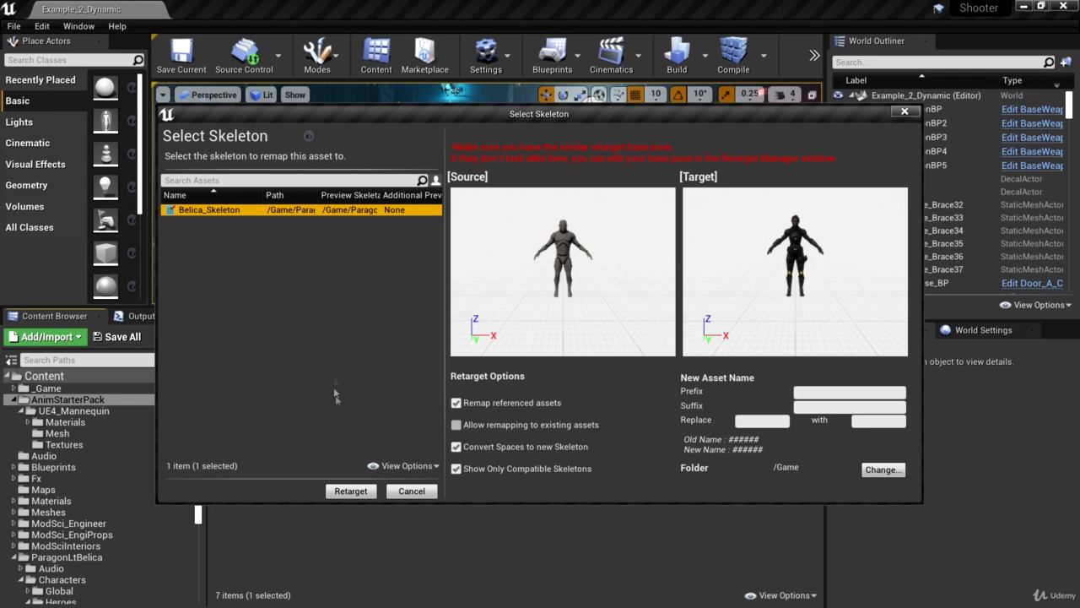
click(348, 492)
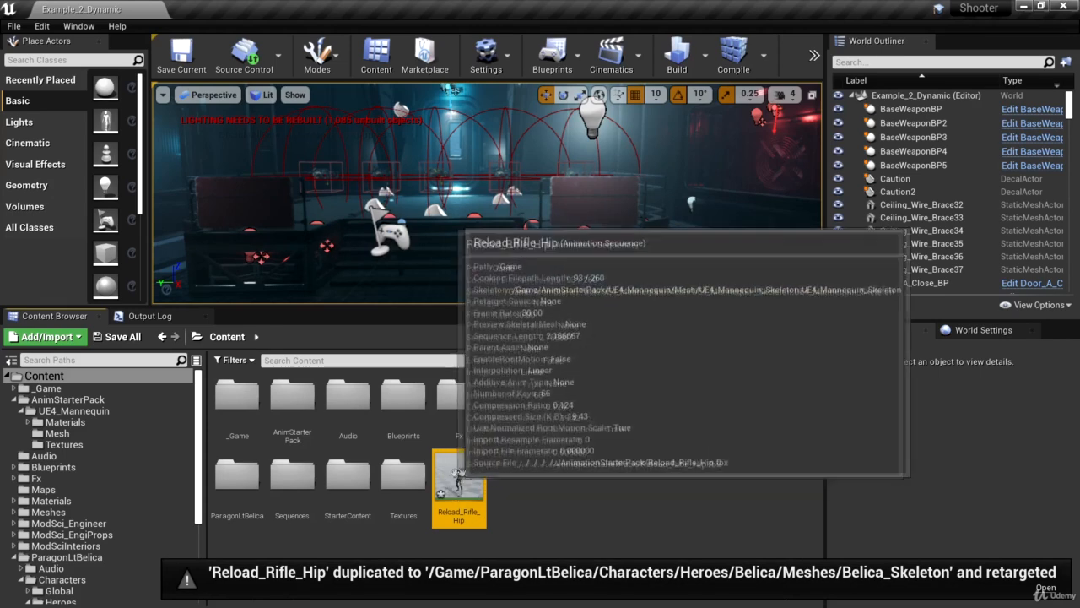
Move the retargeted Reload_Rifle_Hip from the Content root into the _Game/Character/Animations folder
mouse_move(470, 489)
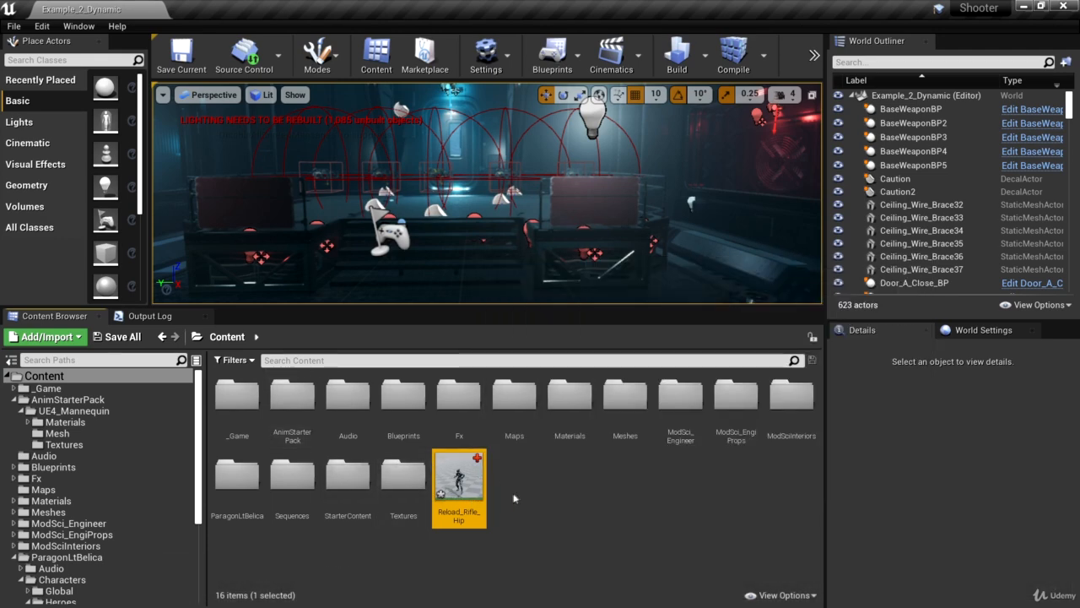
click(13, 389)
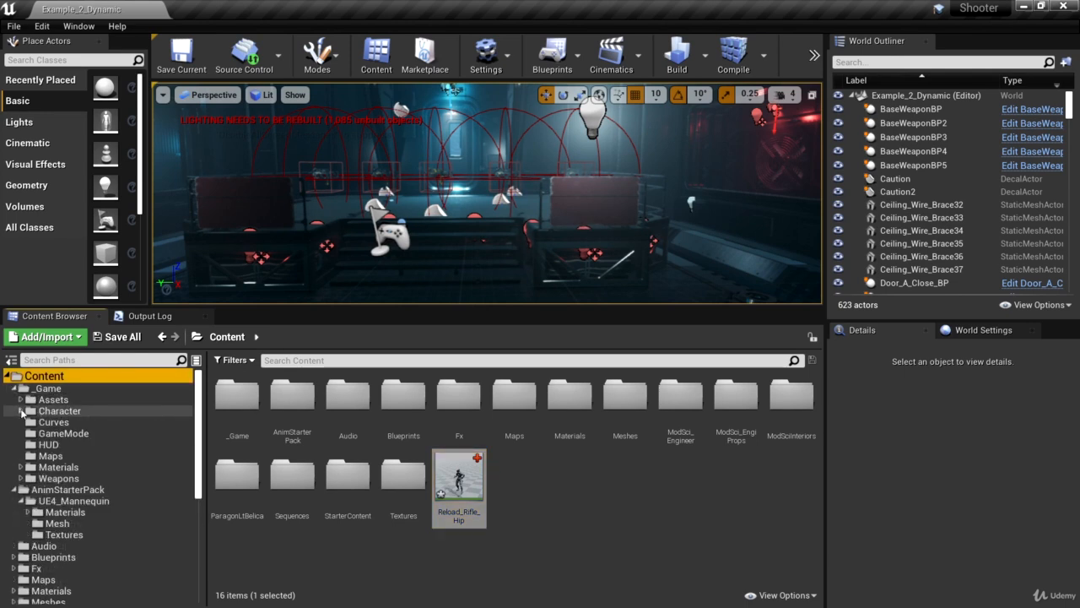
click(21, 411)
click(71, 422)
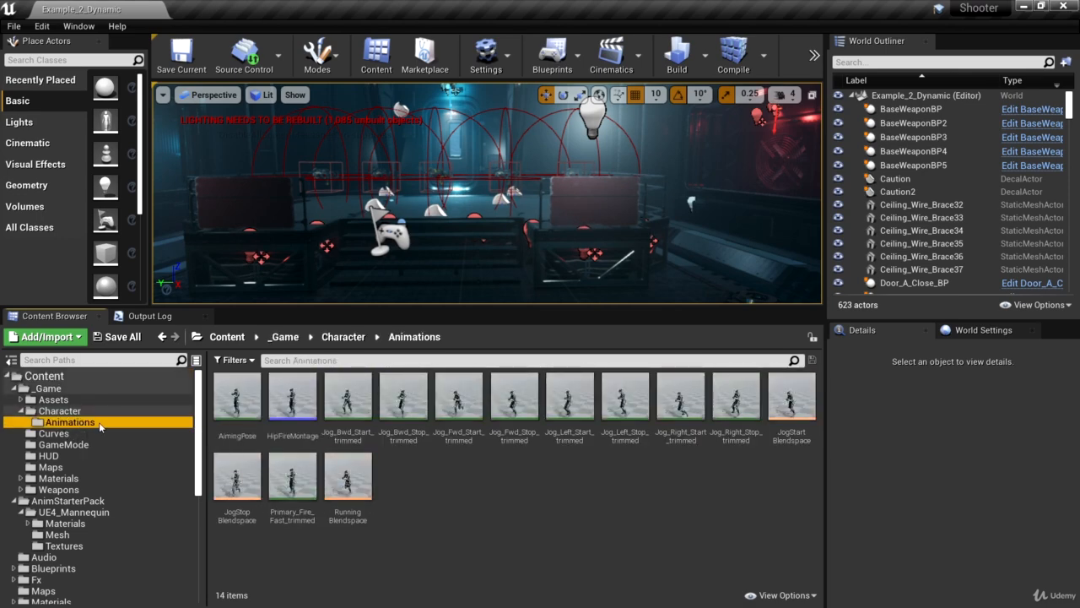
click(42, 376)
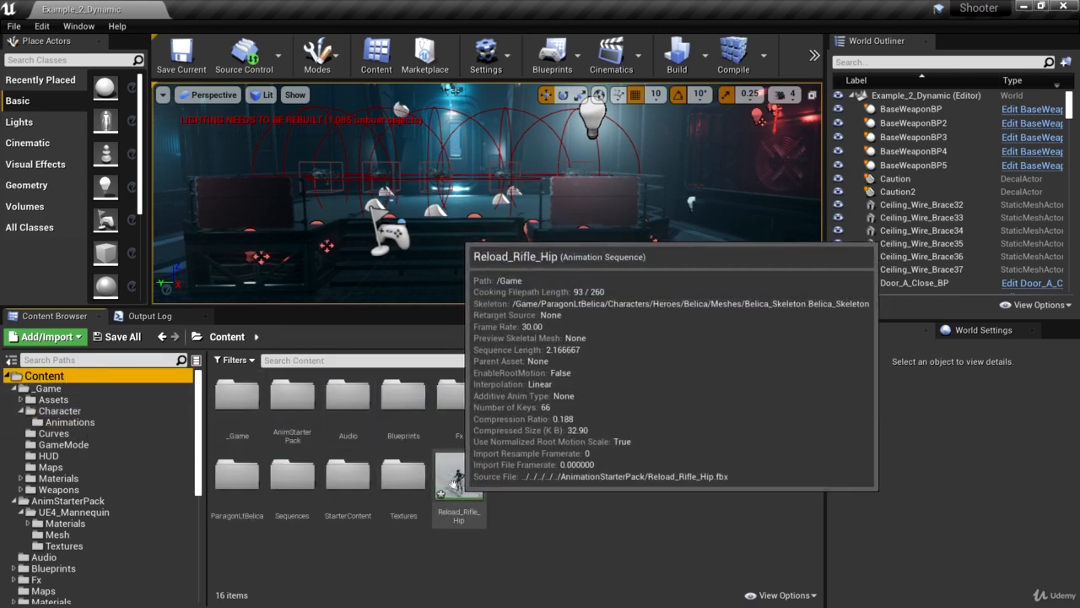
drag(457, 488, 86, 424)
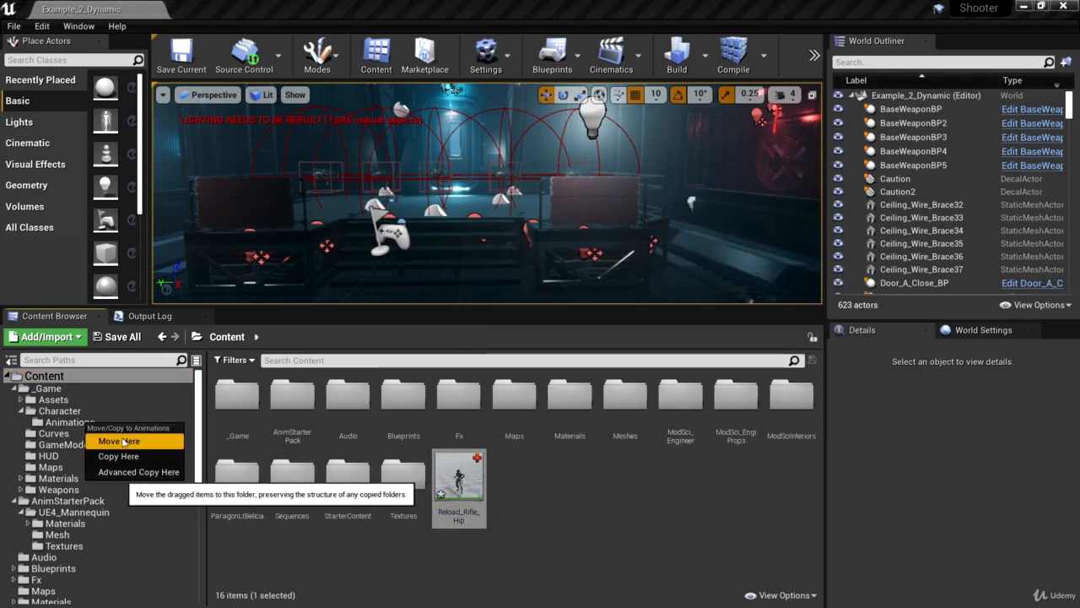
click(123, 441)
In the Animations folder, rename the retargeted Reload_Rifle_Hip animation as Reload_Rifle_Hip_Belica
click(69, 422)
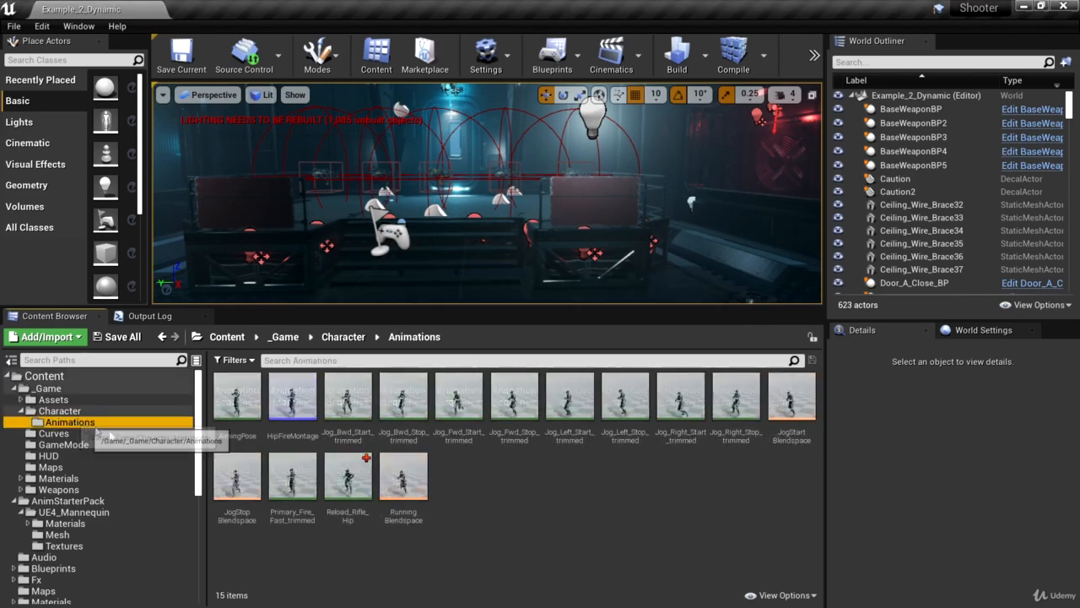
click(348, 481)
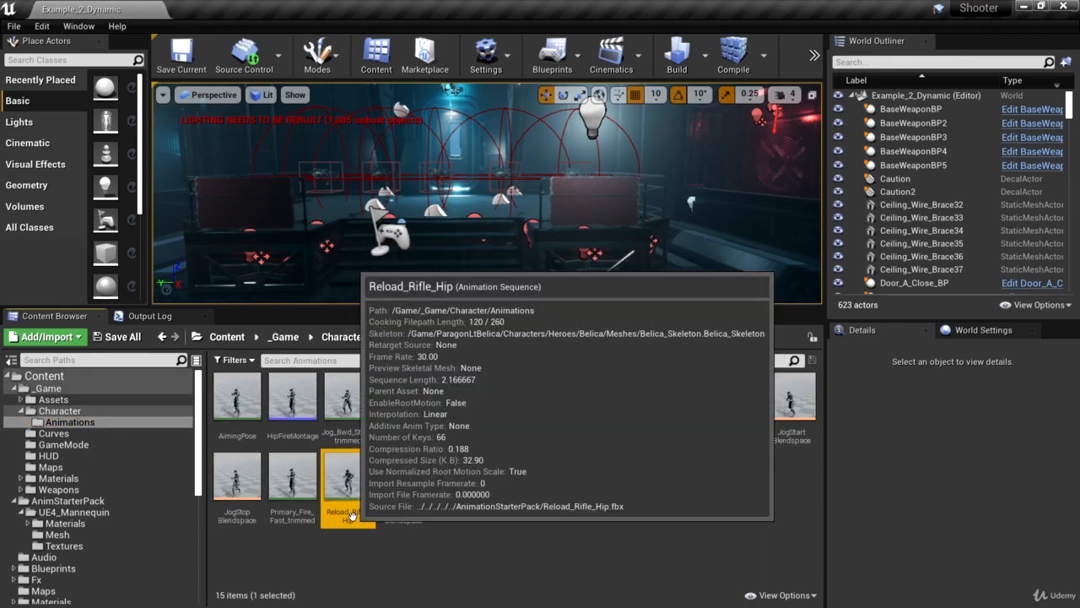
key(F2)
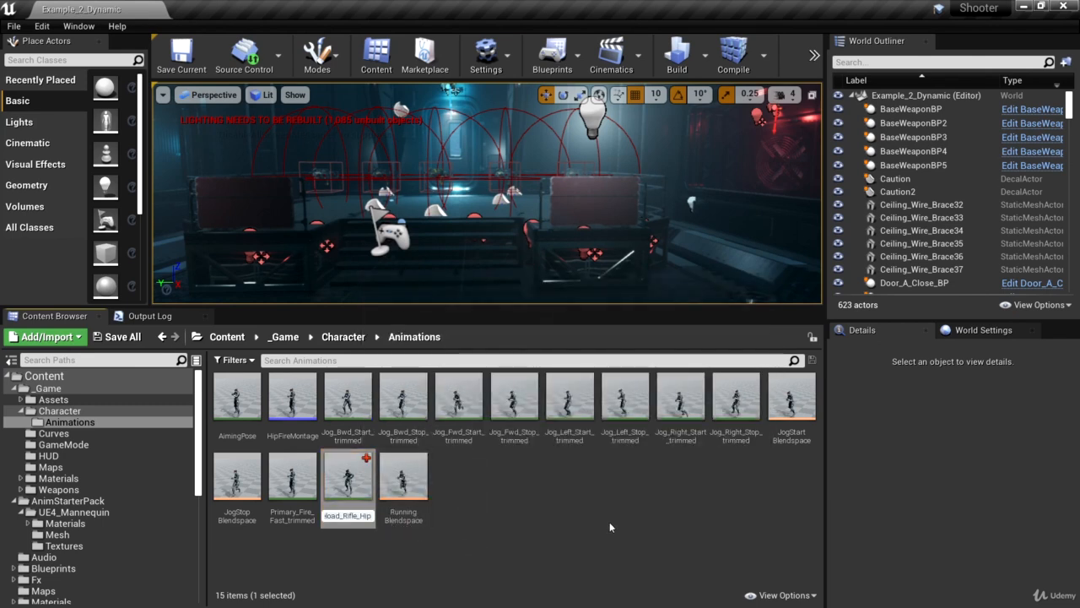
text(Belica)
key(Return)
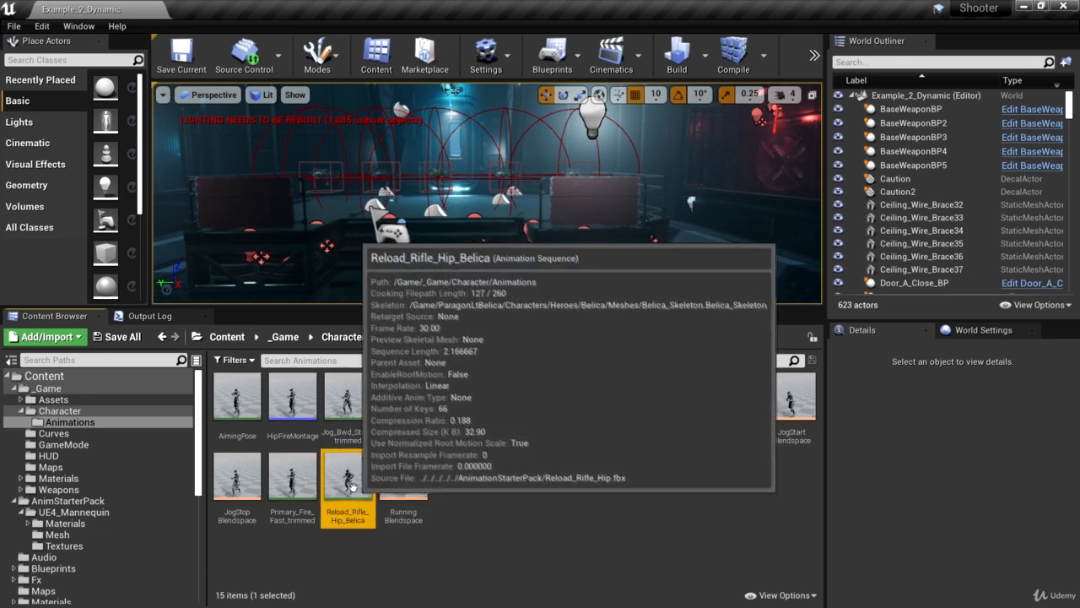
Open Reload_Rifle_Hip_Belica, pause it around frame 26, and examine Belica's weapon, hands and body proportions from several angles
double_click(349, 494)
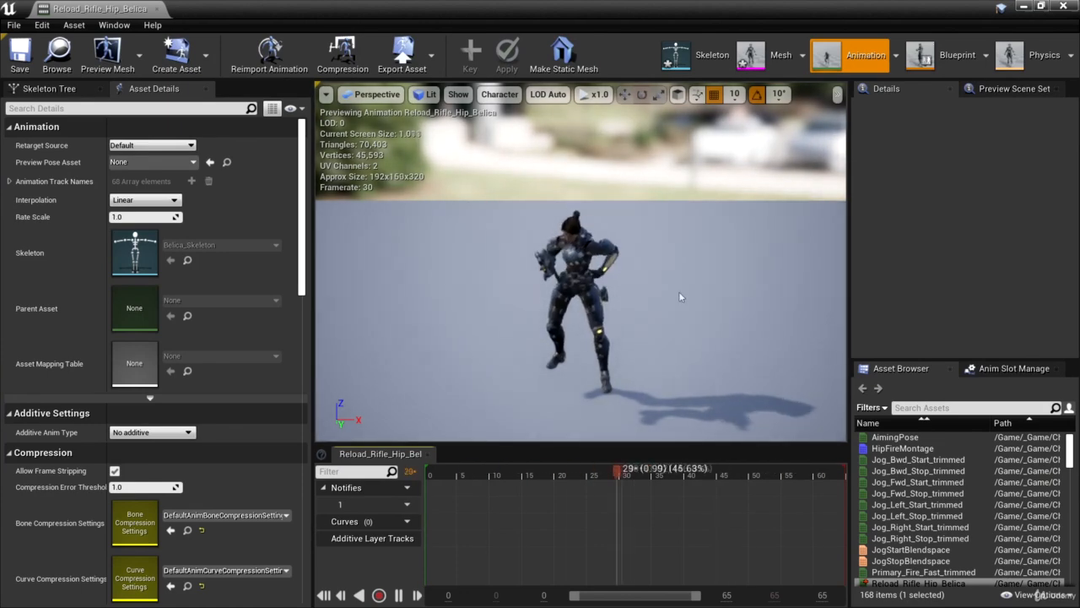
scroll(680, 304, up, 4)
alt+drag(681, 296, 346, 300)
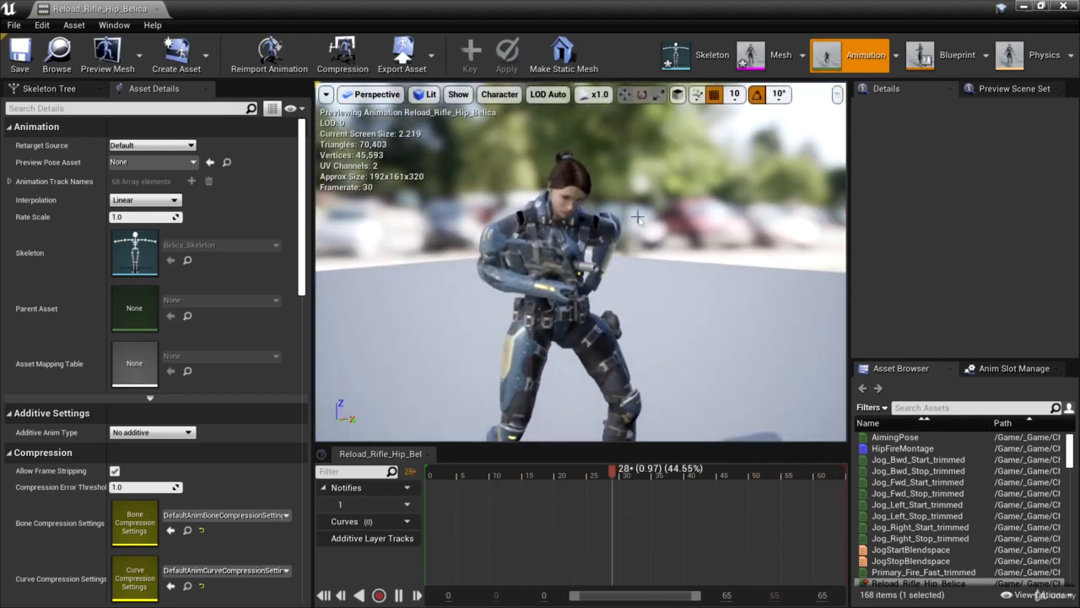
alt+drag(659, 279, 747, 285)
mouse_move(577, 474)
mouse_down()
mouse_move(492, 473)
mouse_move(596, 475)
mouse_up()
alt+drag(691, 320, 473, 372)
scroll(690, 320, up, 7)
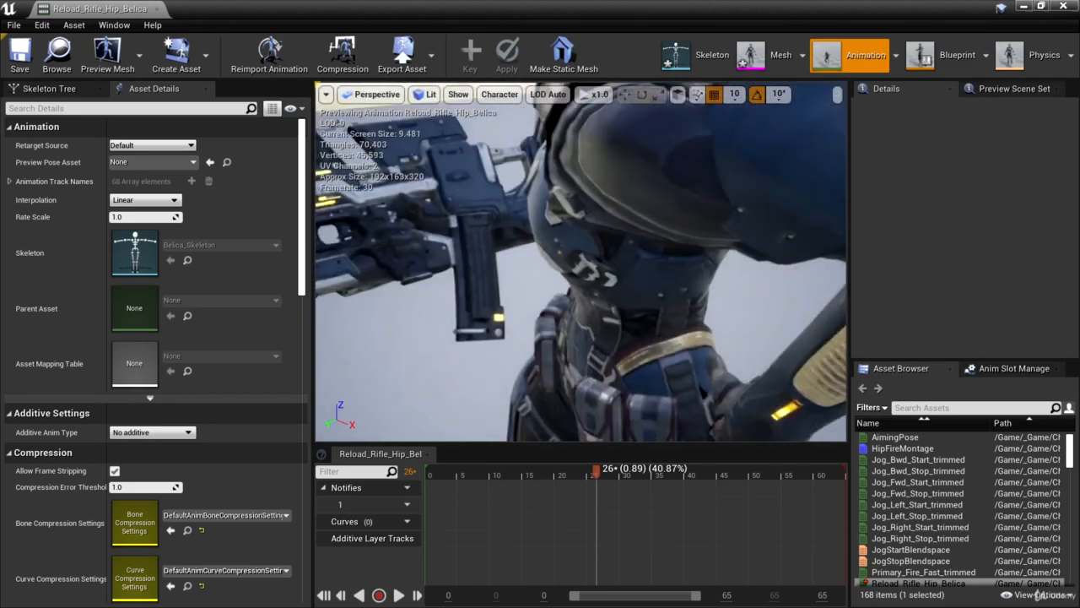
scroll(683, 305, down, 2)
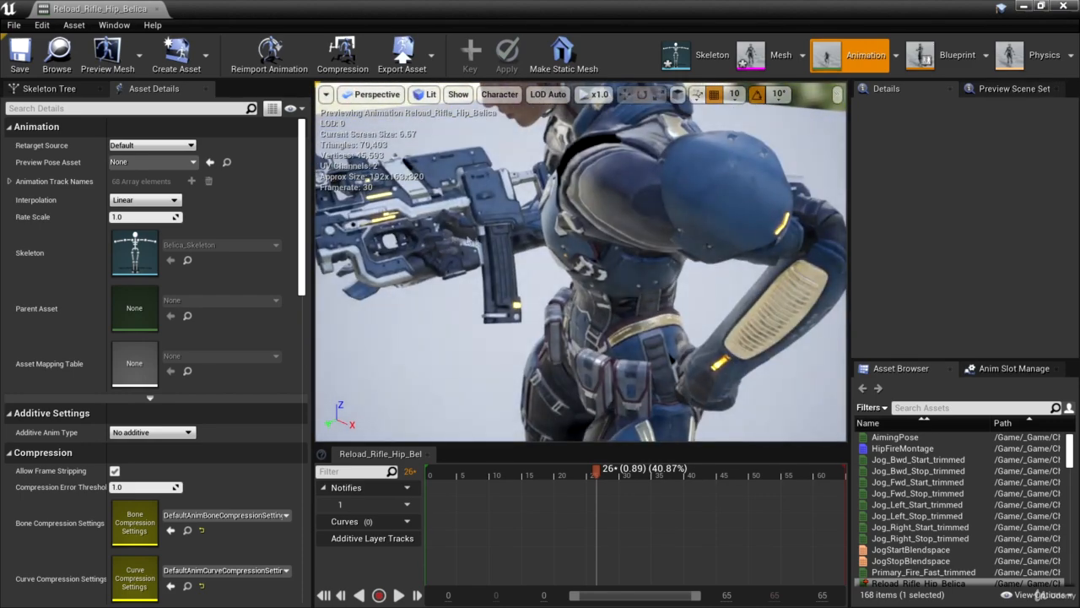
scroll(469, 241, down, 2)
alt+drag(468, 240, 674, 284)
scroll(436, 226, down, 5)
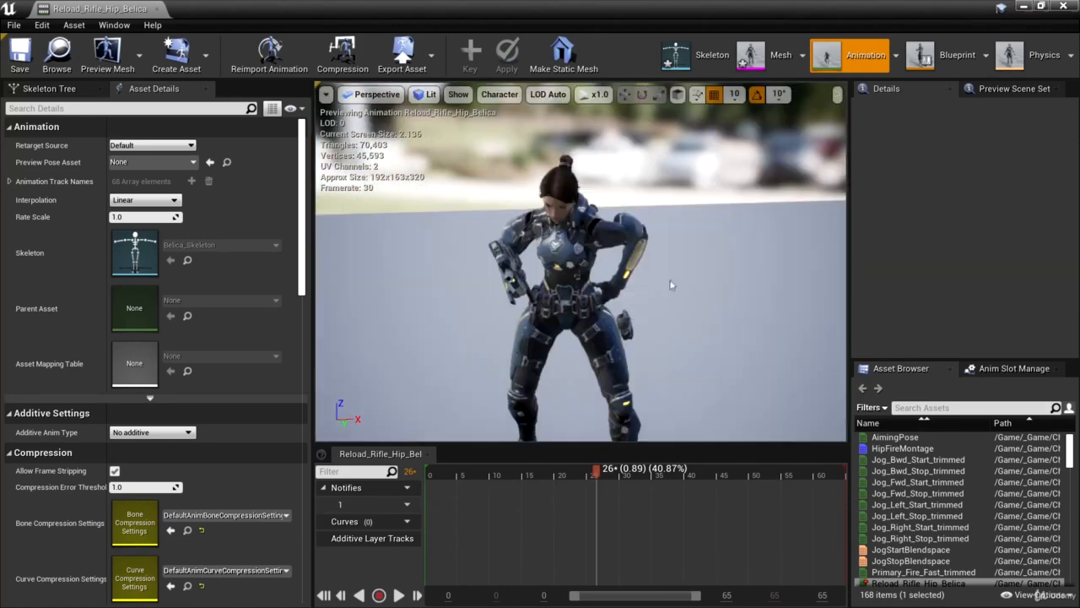
scroll(581, 262, down, 2)
alt+drag(581, 261, 221, 301)
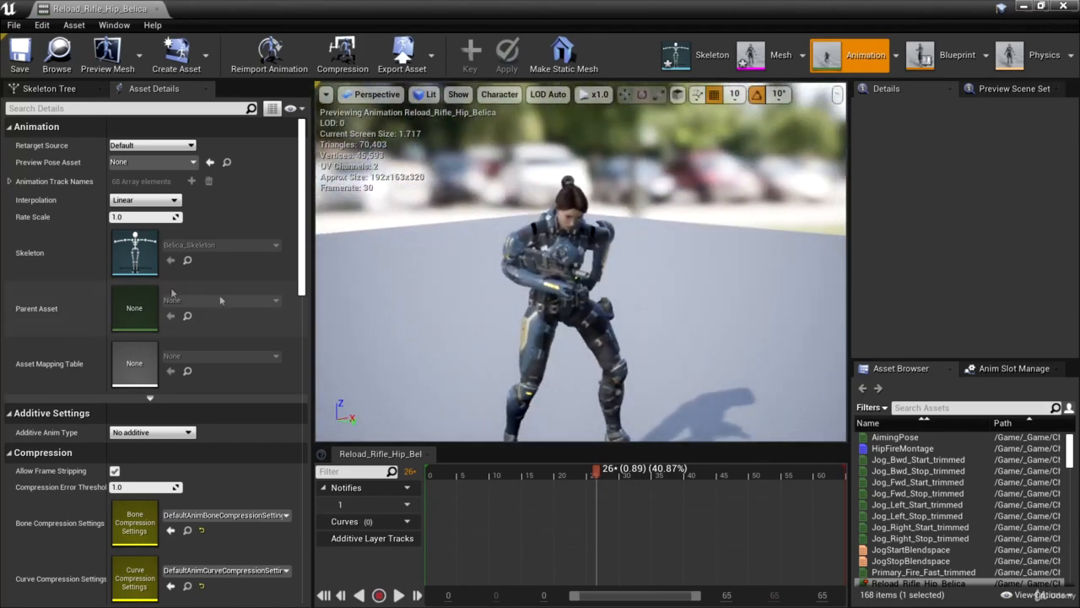
Show the retargeting options for each bone in Belica's skeleton tree
click(52, 89)
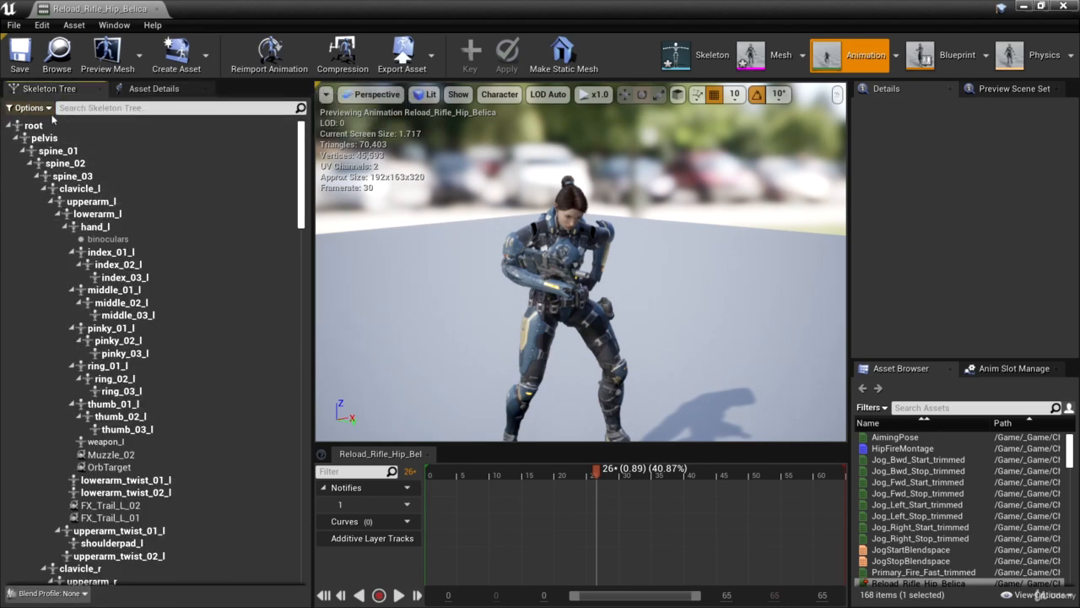
click(49, 109)
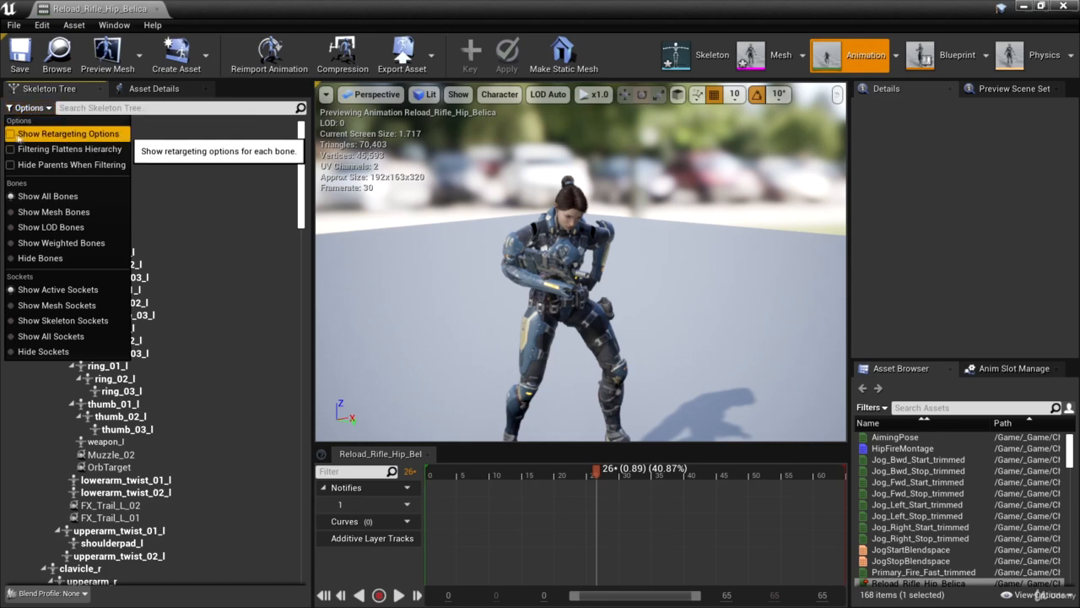
click(23, 135)
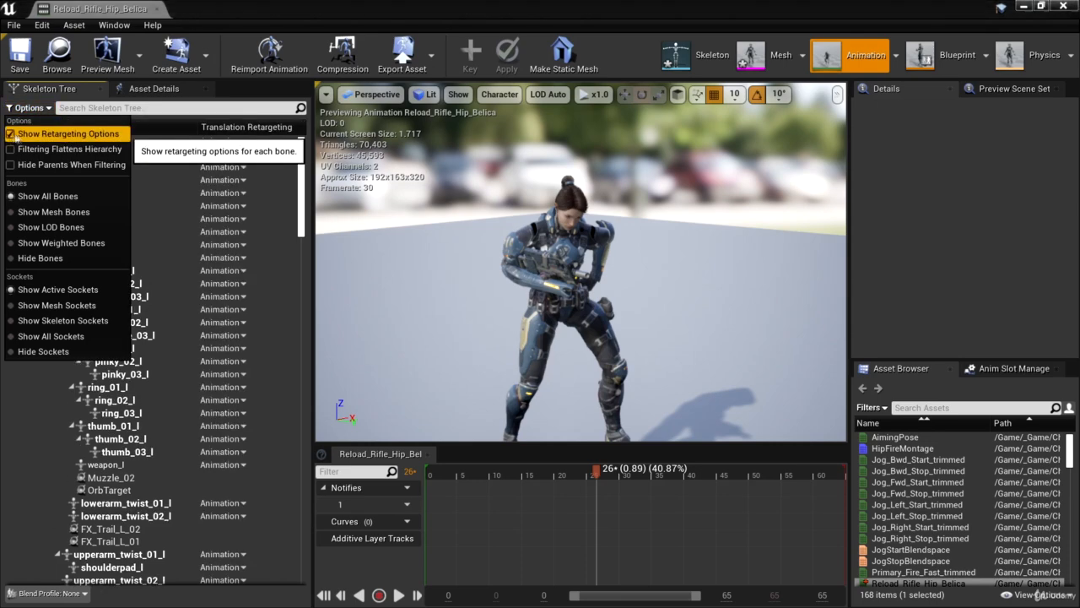
click(330, 145)
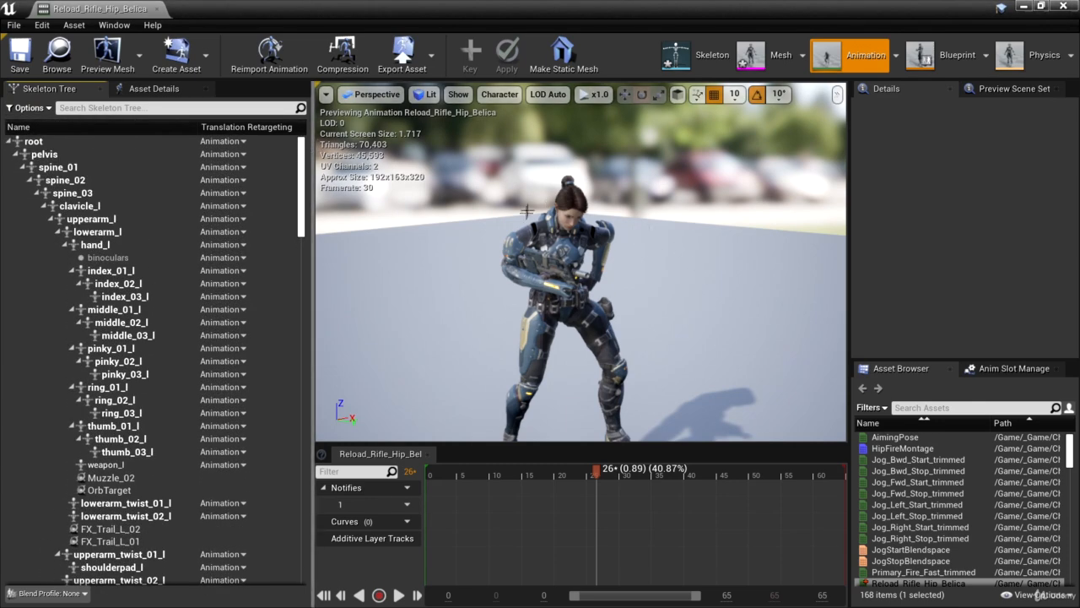
Recursively set translation retargeting to Skeleton from the root bone down, and check the corrected pose back to frame 0
right_click(59, 145)
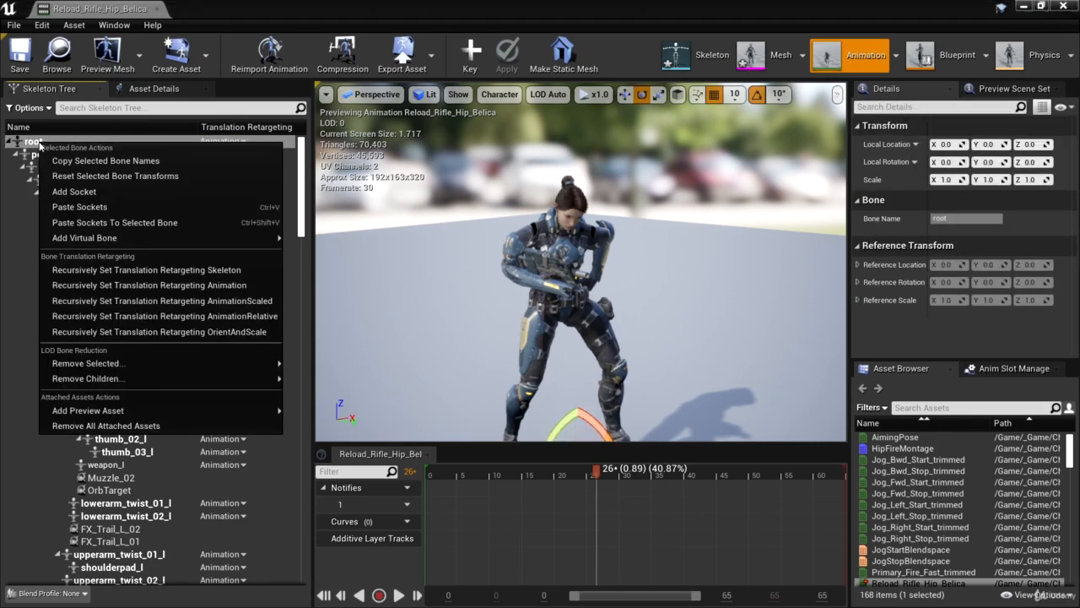
click(167, 270)
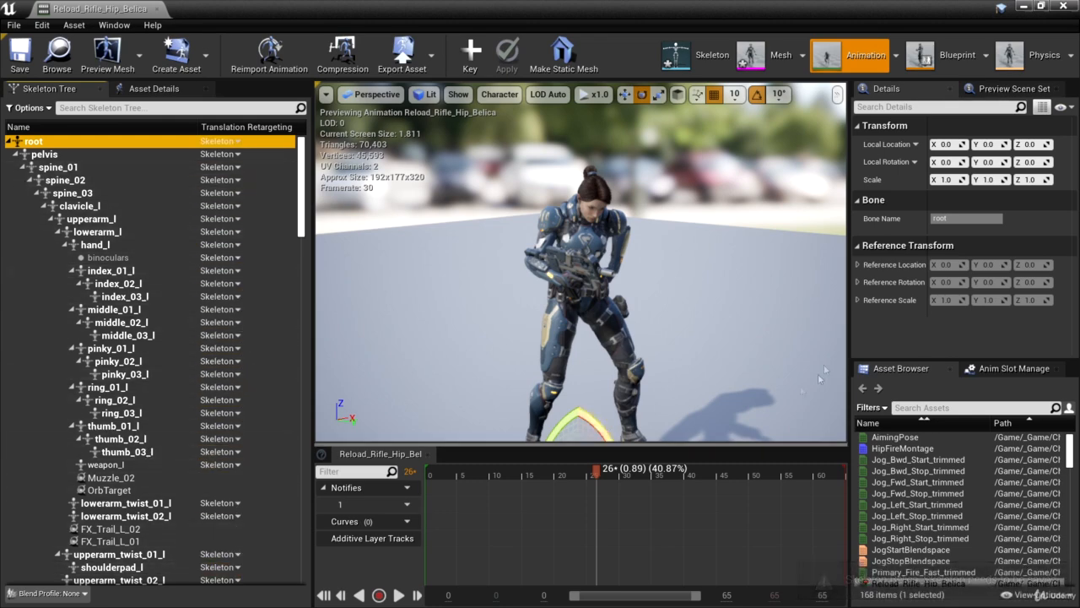
alt+drag(701, 316, 645, 316)
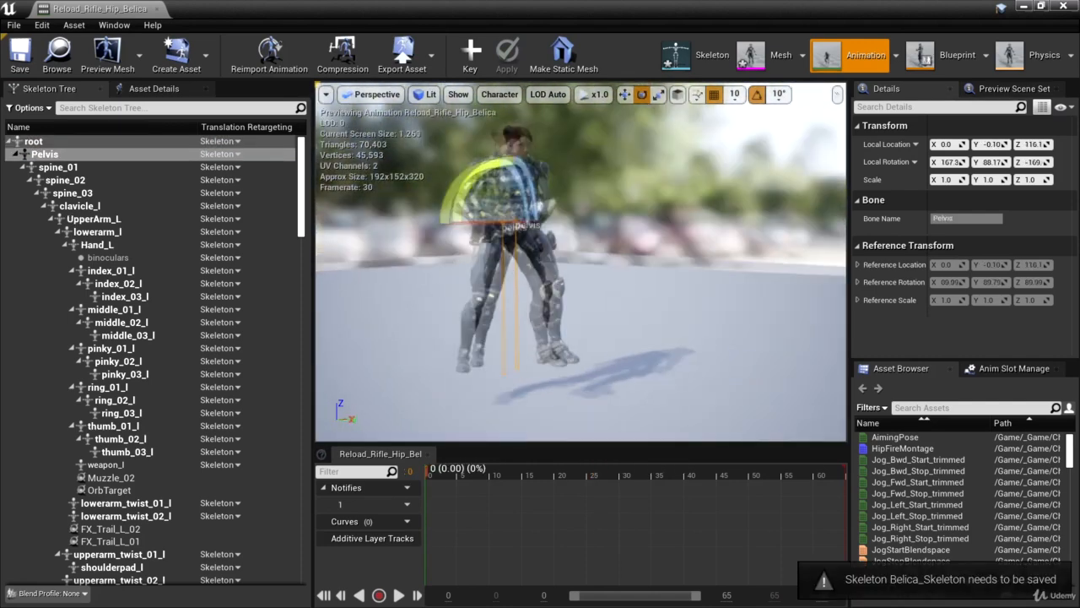
alt+drag(540, 287, 659, 279)
alt+drag(590, 306, 622, 306)
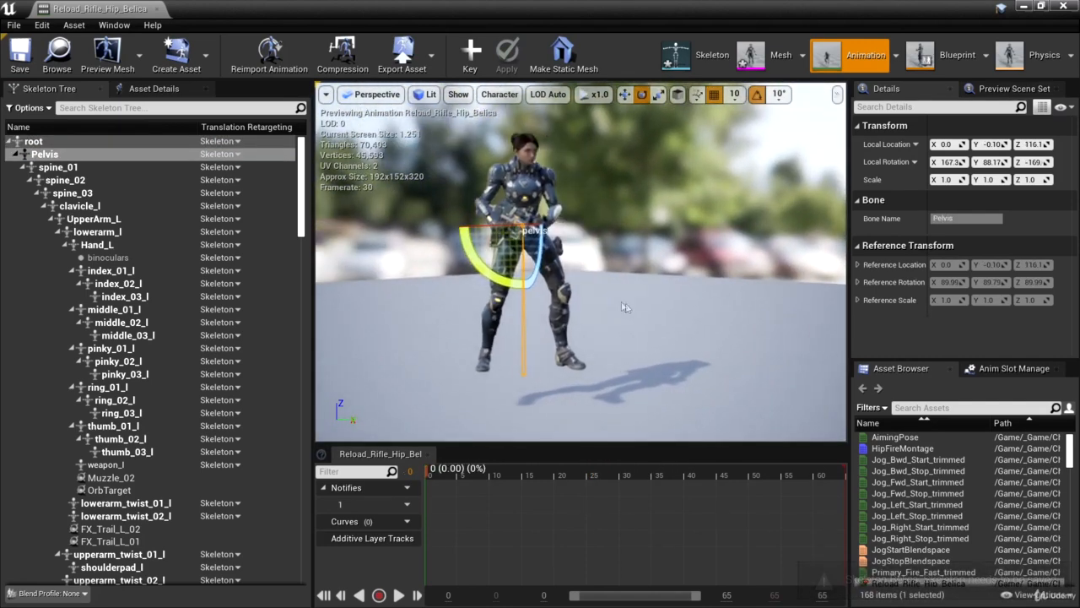
Set the Pelvis bone's translation retargeting mode to Animation Scaled
click(55, 155)
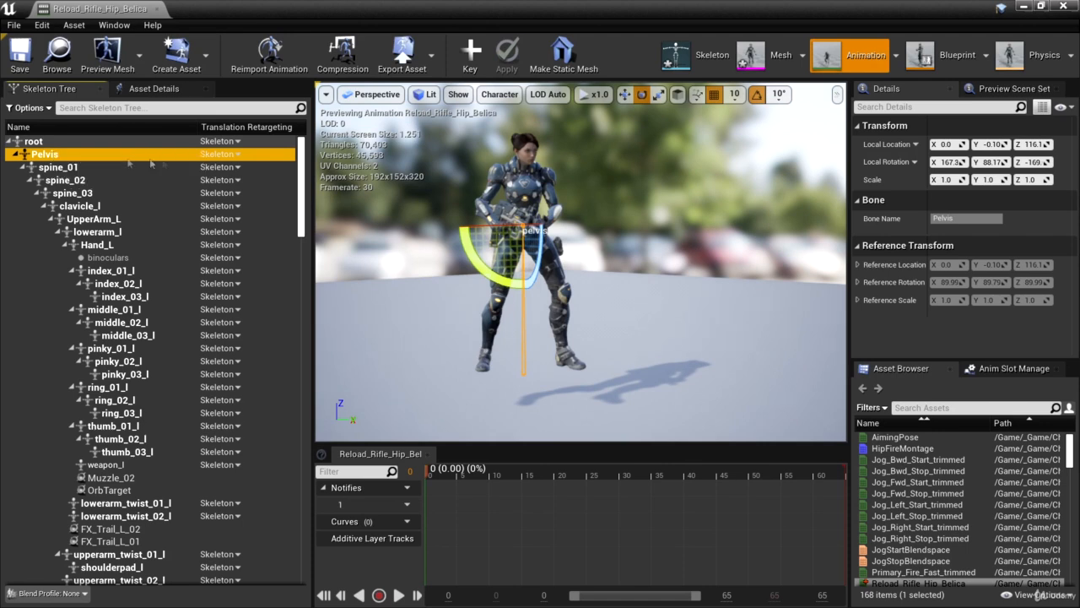
click(238, 156)
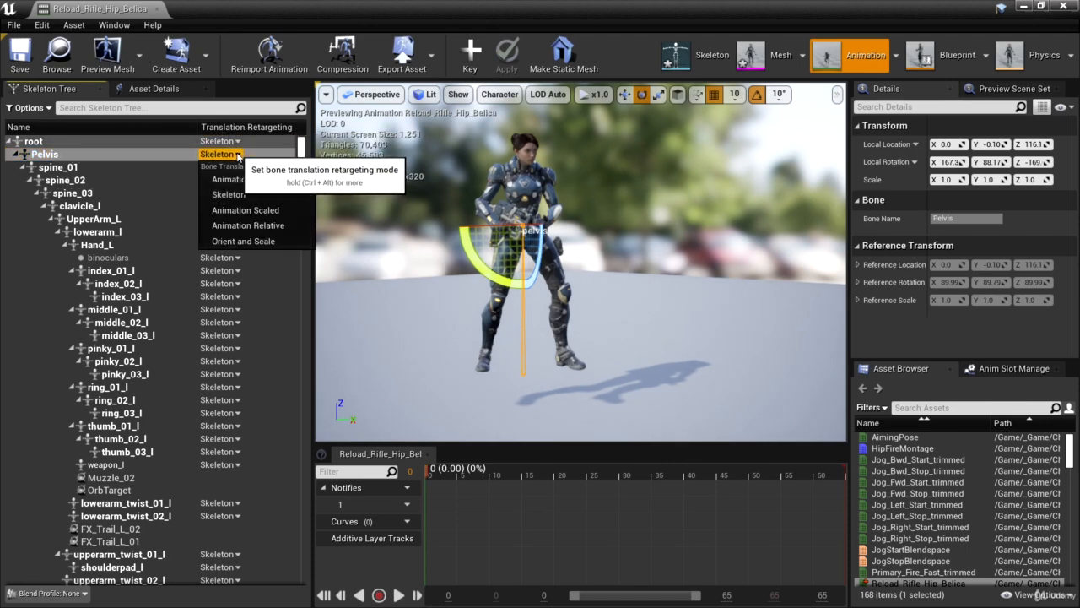
click(268, 214)
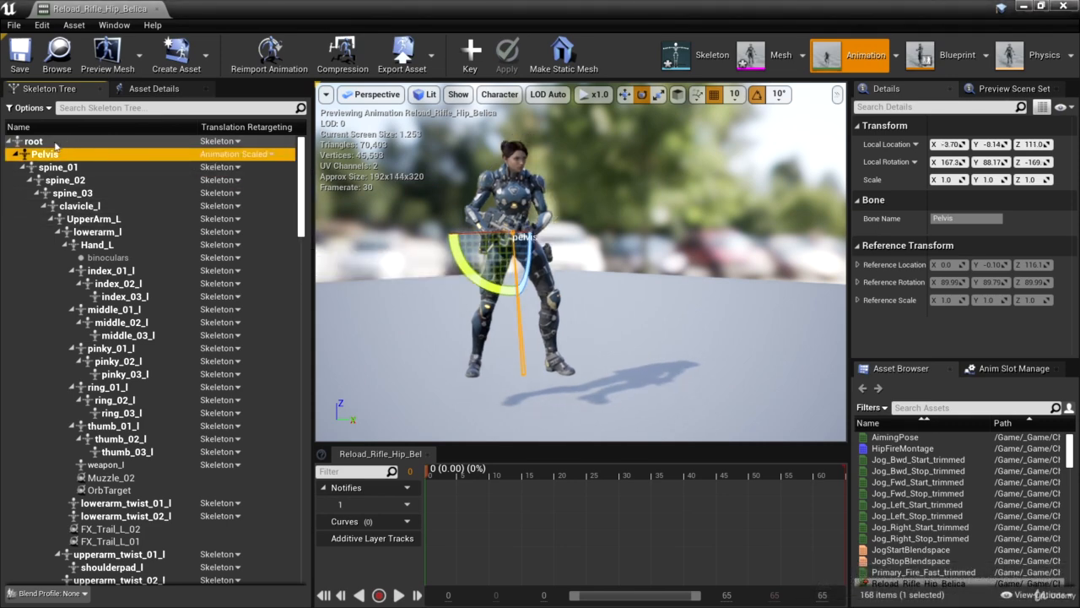
Set the root bone's translation retargeting mode to Animation
click(58, 143)
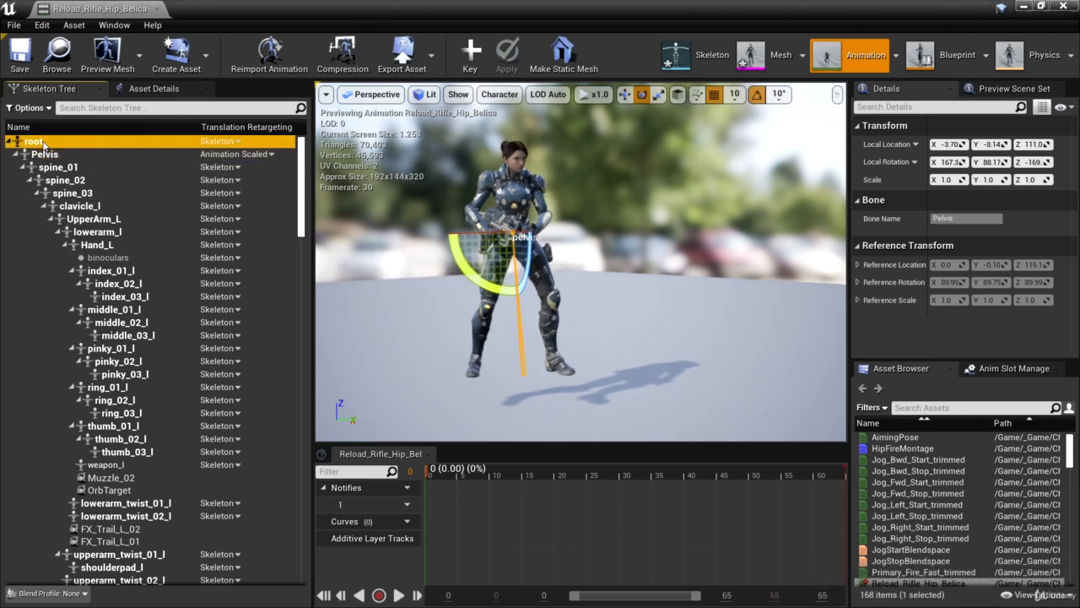
click(238, 142)
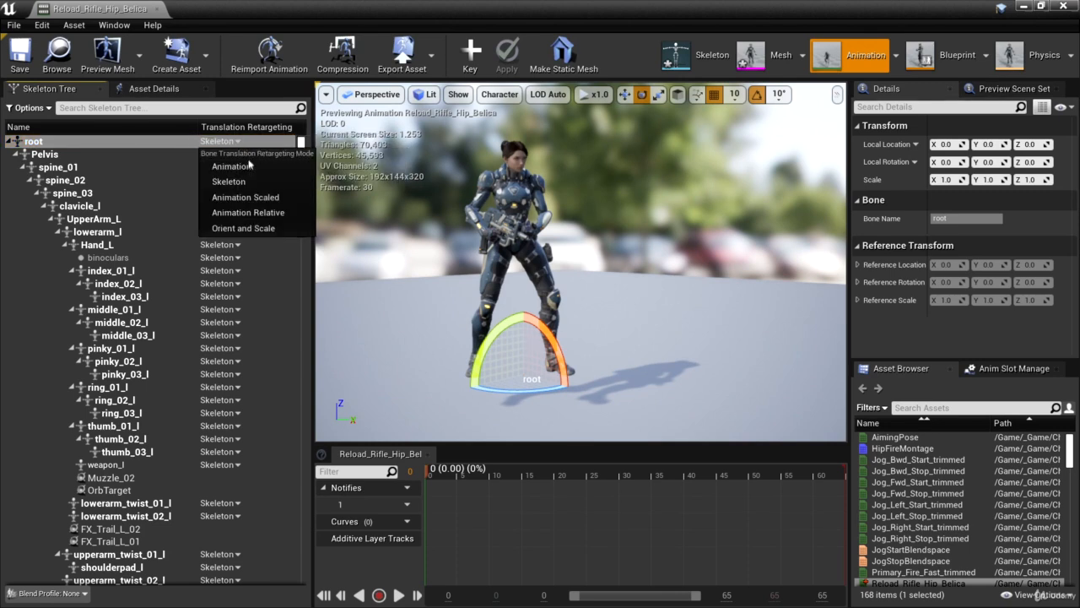
click(248, 167)
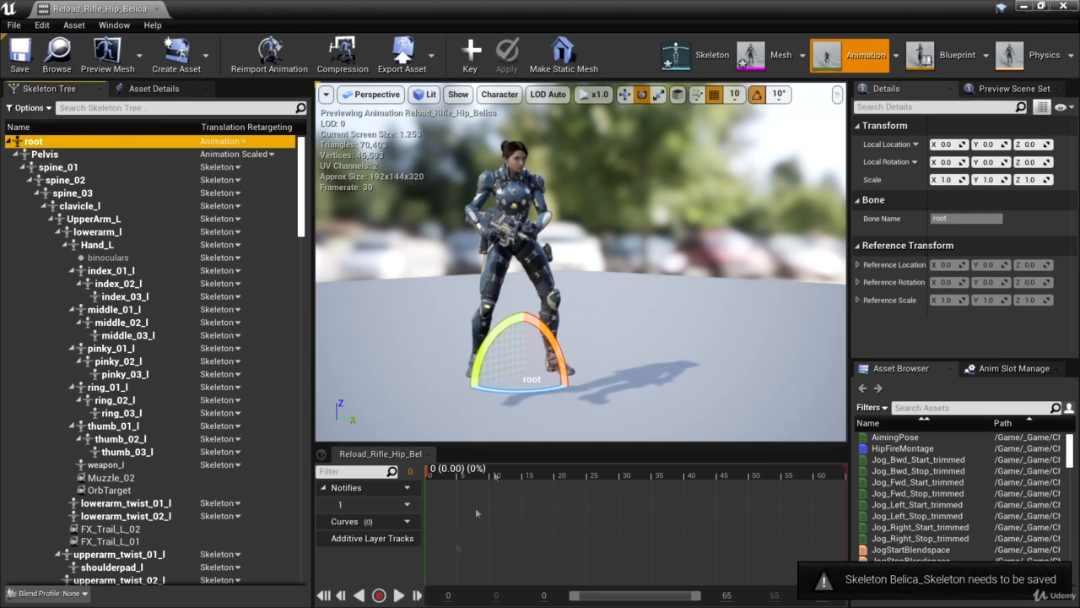
Play the retargeted reload while viewing Belica from several sides, and scrub back to about frame 3 for a close front view
click(399, 595)
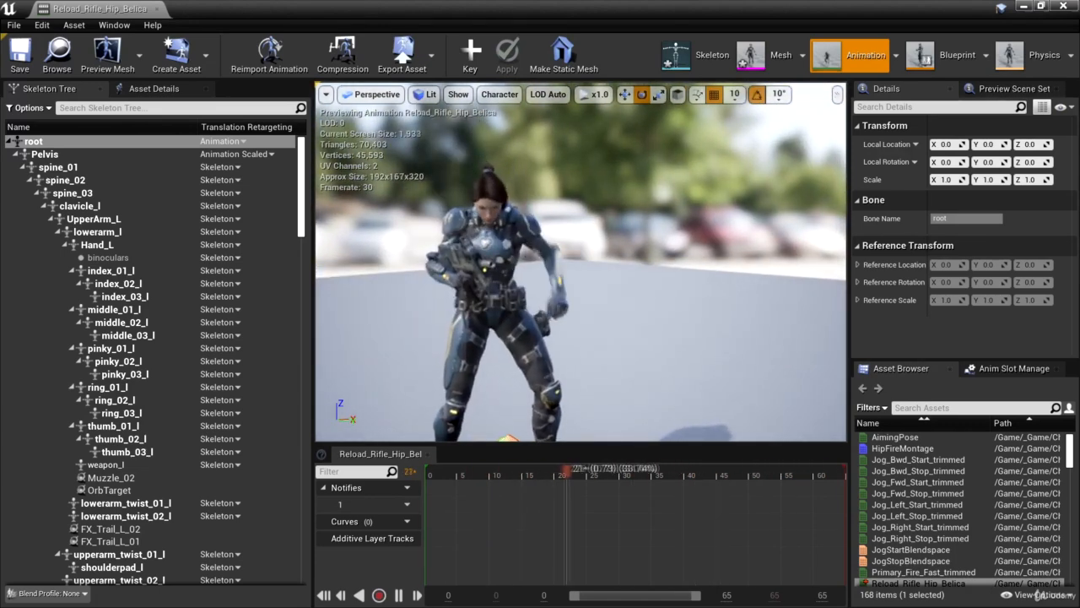
right_drag(616, 364, 463, 372)
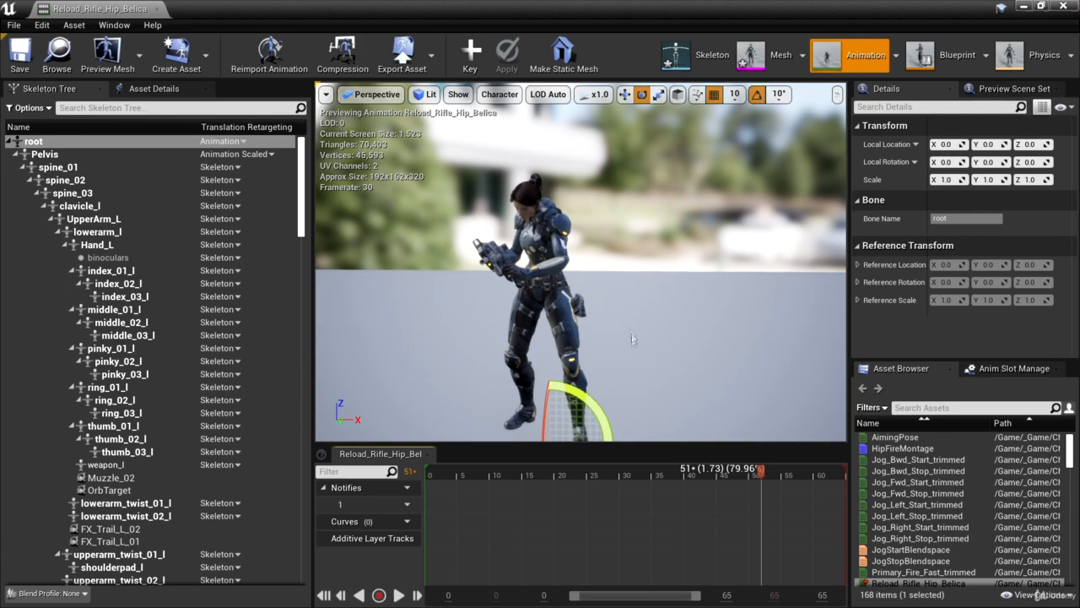
right_drag(643, 369, 684, 279)
drag(762, 470, 444, 444)
right_drag(574, 394, 441, 401)
key(d)
key(a)
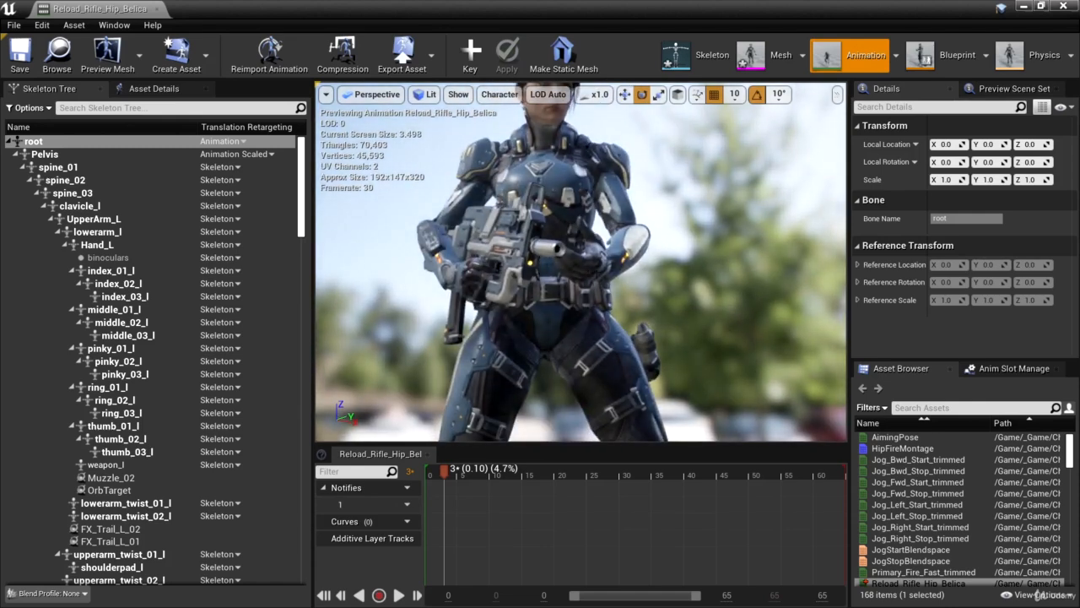
Scrub the reload through frames 17, 20 and 21 to about frame 48, examining Belica's hands and weapon close up from the side
drag(450, 471, 535, 457)
right_drag(614, 361, 614, 361)
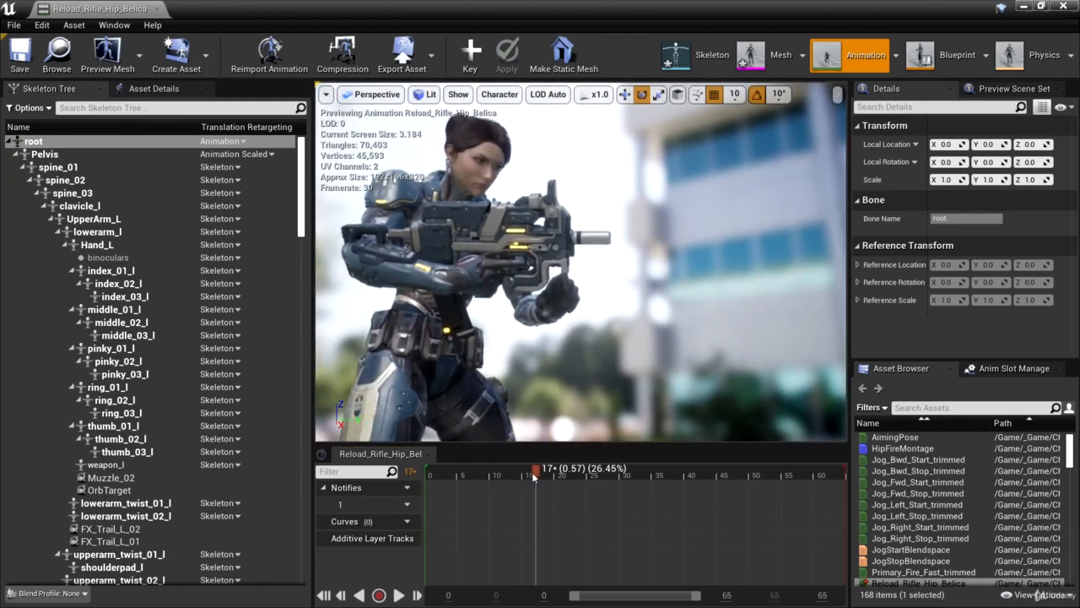
drag(543, 473, 557, 481)
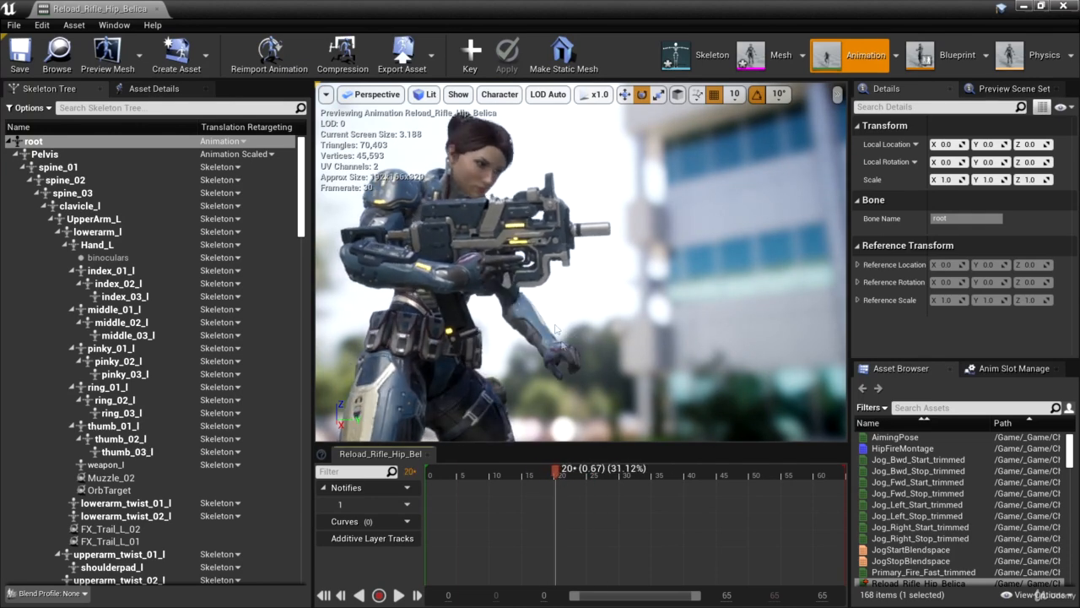
drag(557, 477, 562, 477)
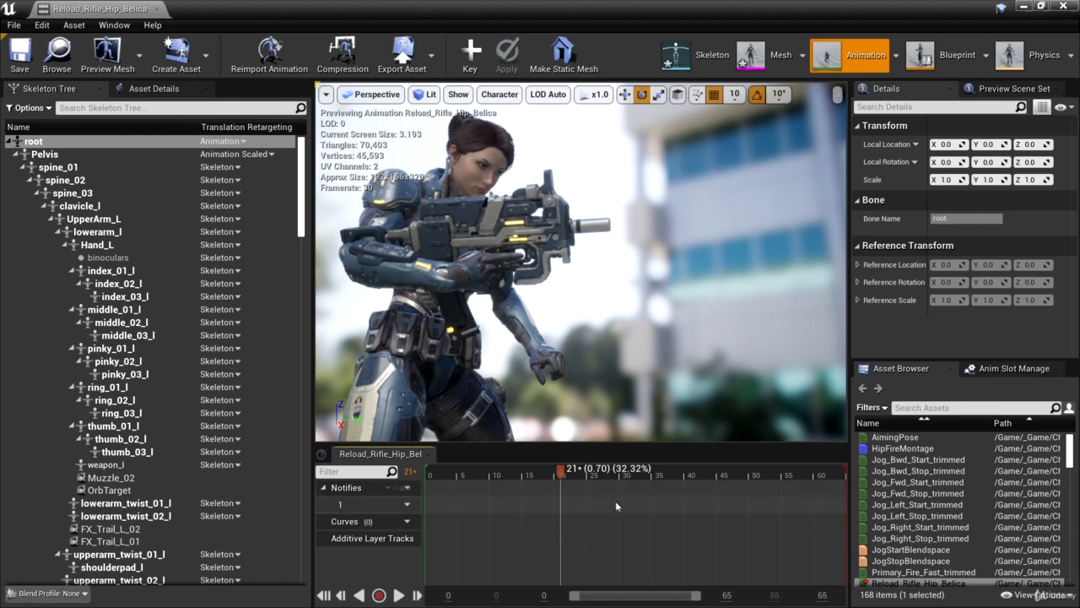
drag(561, 476, 748, 467)
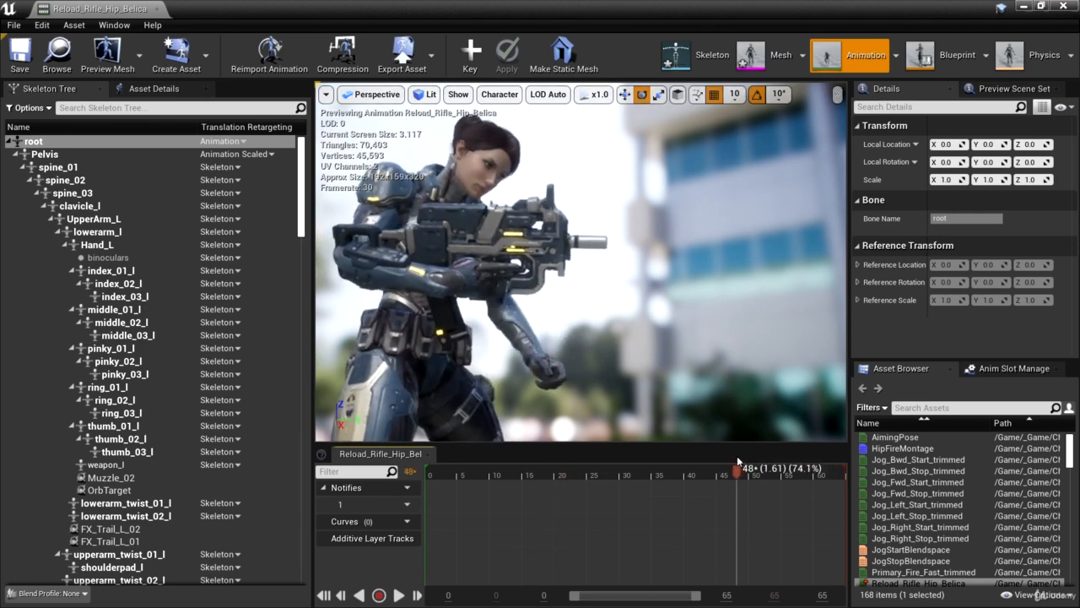